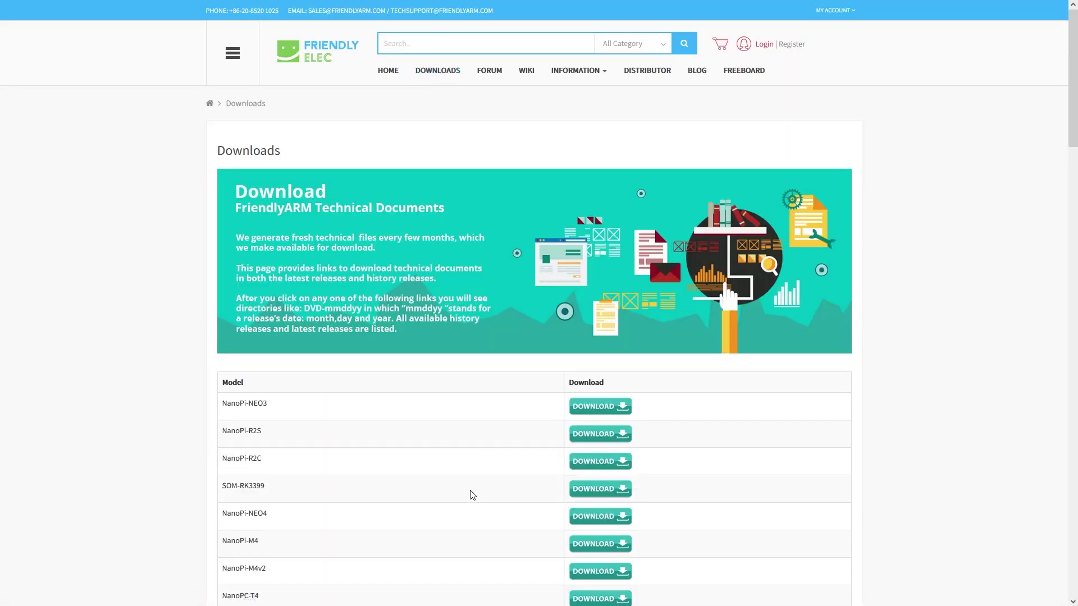
# Find R4S on the FriendlyELEC downloads page and open its Google Drive images-for-eflasher folder
pyautogui.hotkey('ctrl', 'f')
pyautogui.write('R4S')
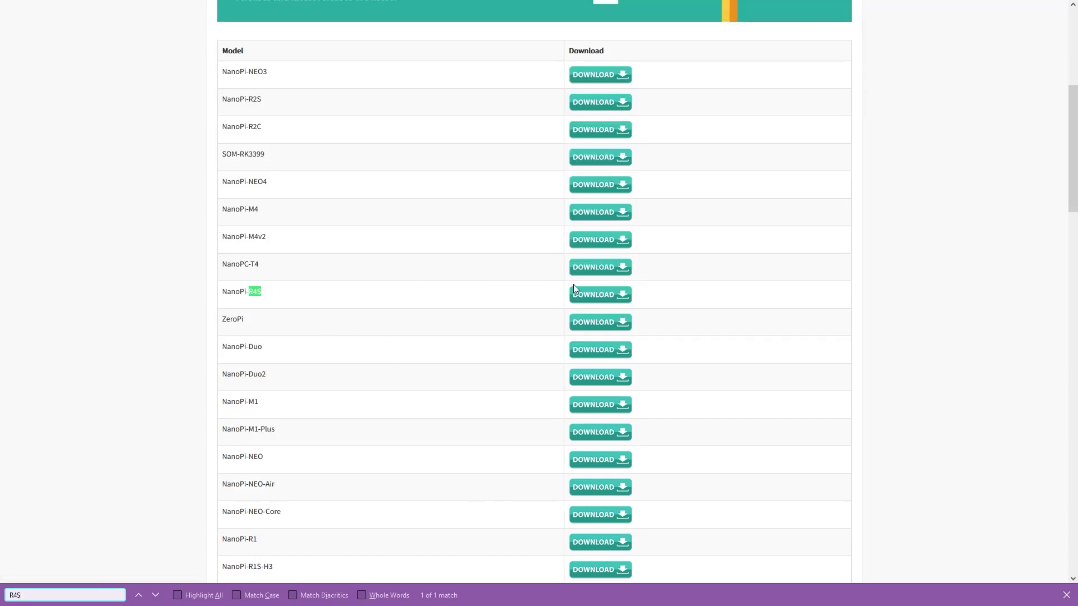
pyautogui.click(602, 301)
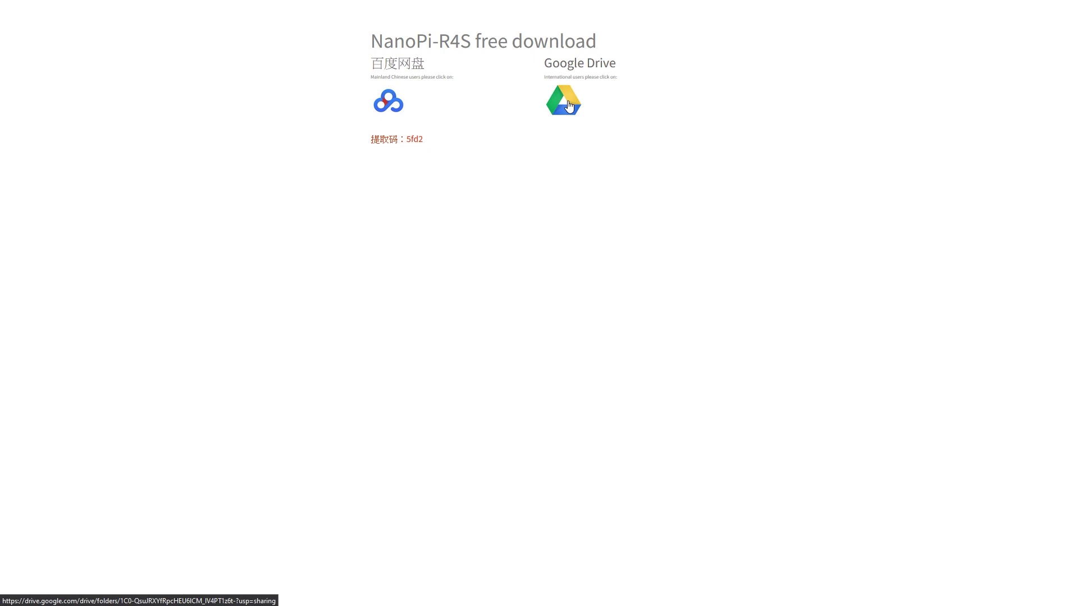
pyautogui.click(568, 106)
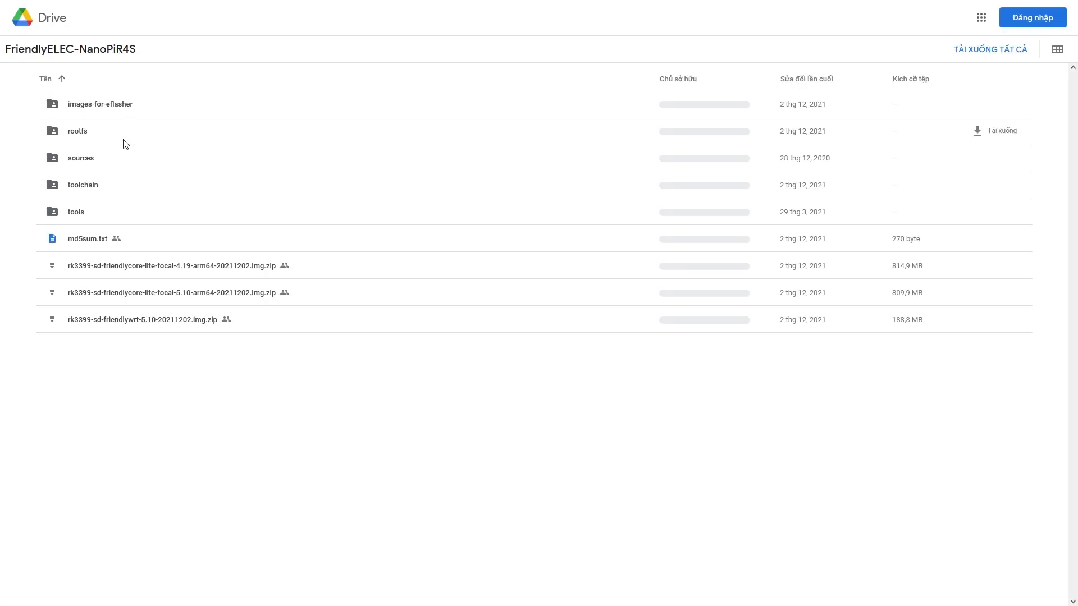
pyautogui.doubleClick(137, 112)
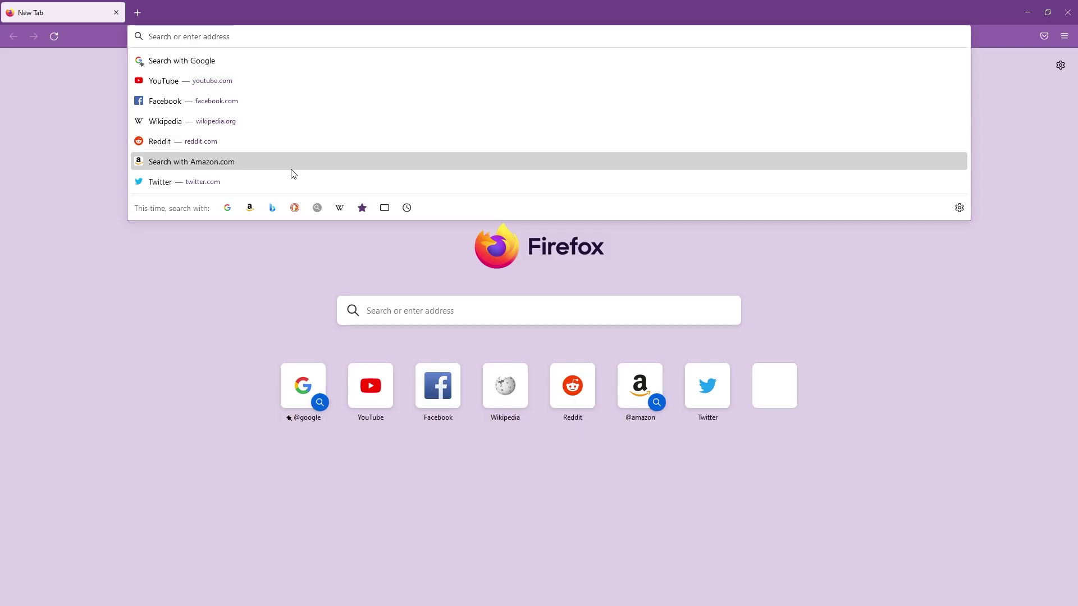
# Browse downloads.openwrt.org to the snapshot rockchip/armv8 image listing in full screen
pyautogui.write('downloads.openwrt.org')
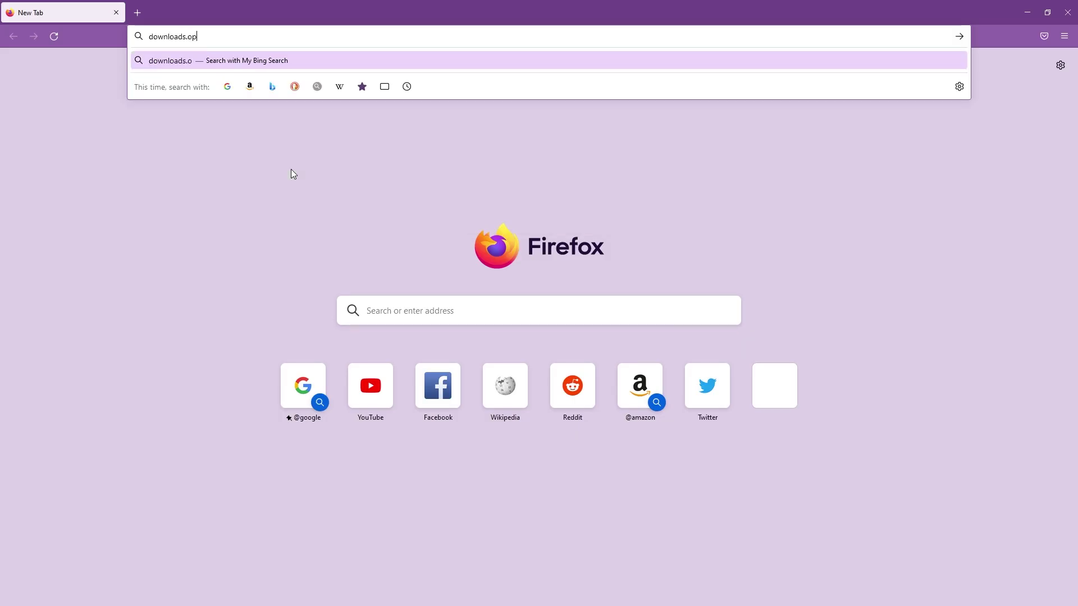
pyautogui.press('Return')
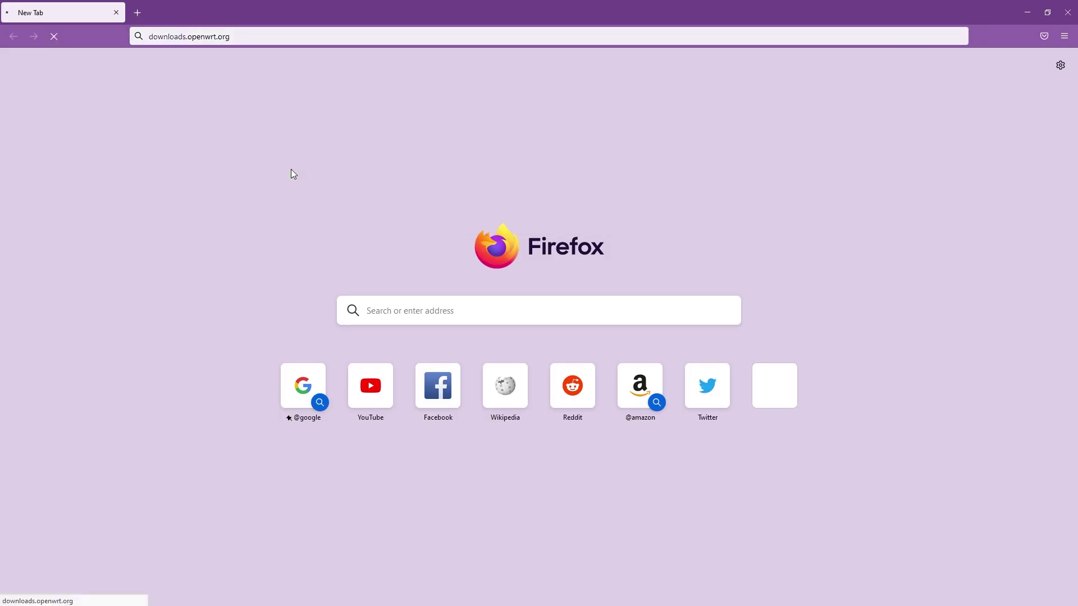
pyautogui.click(308, 348)
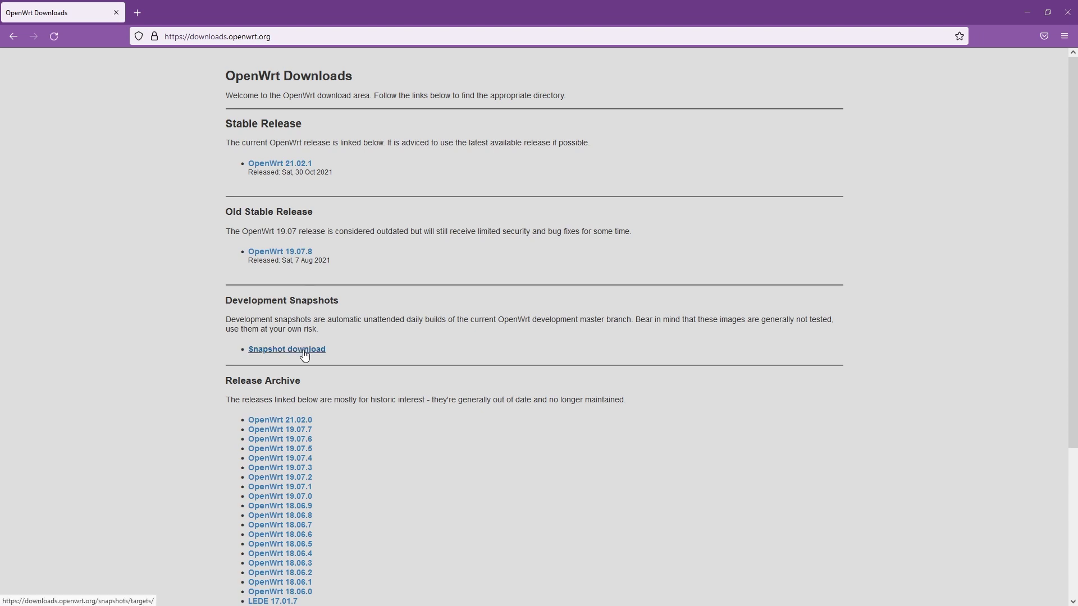
pyautogui.press('F11')
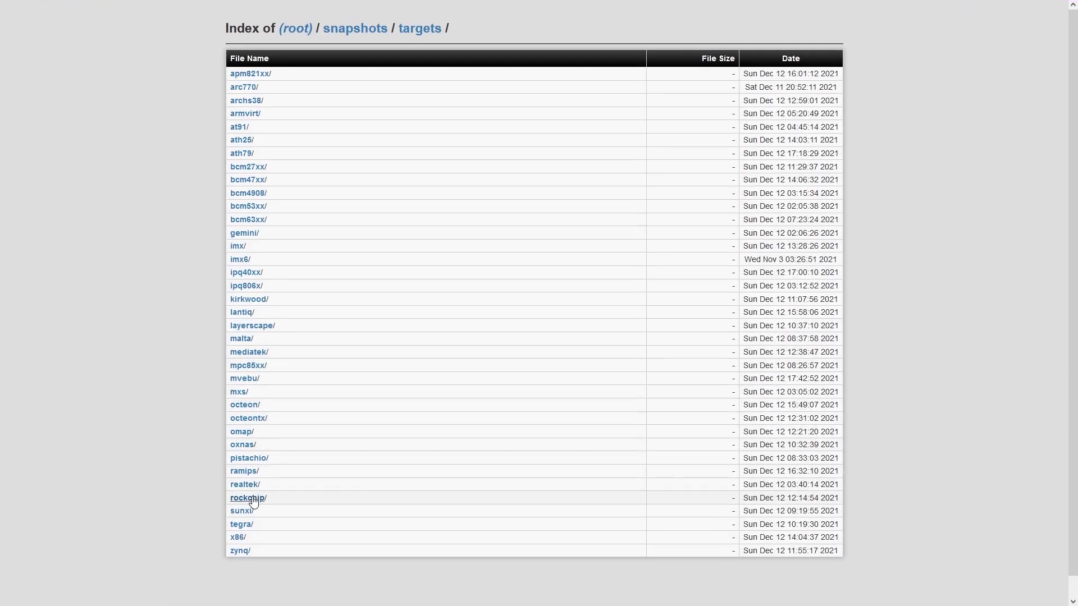
pyautogui.click(251, 499)
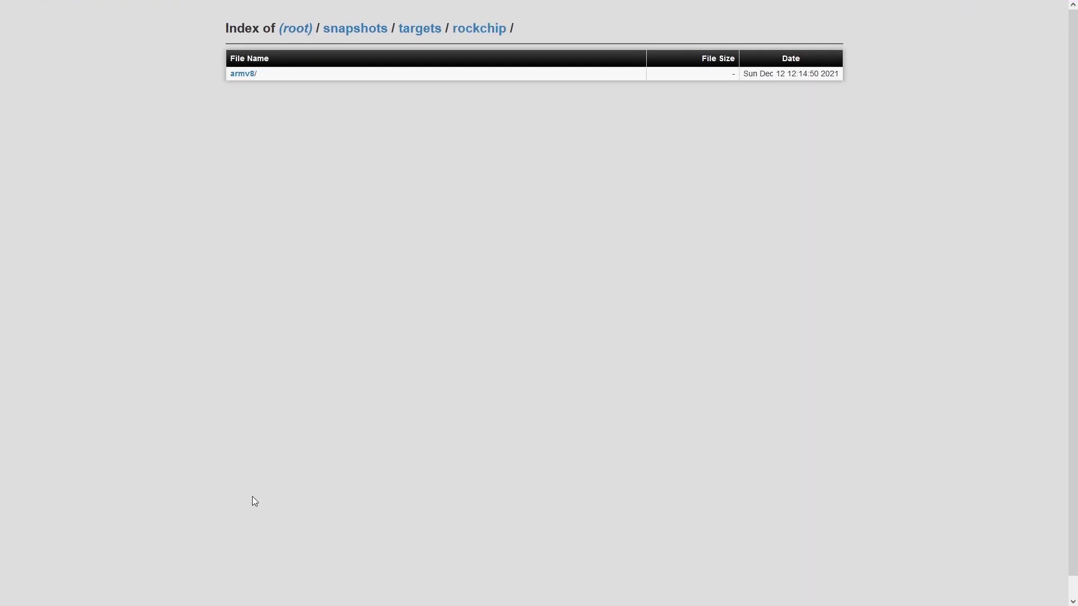
pyautogui.click(245, 76)
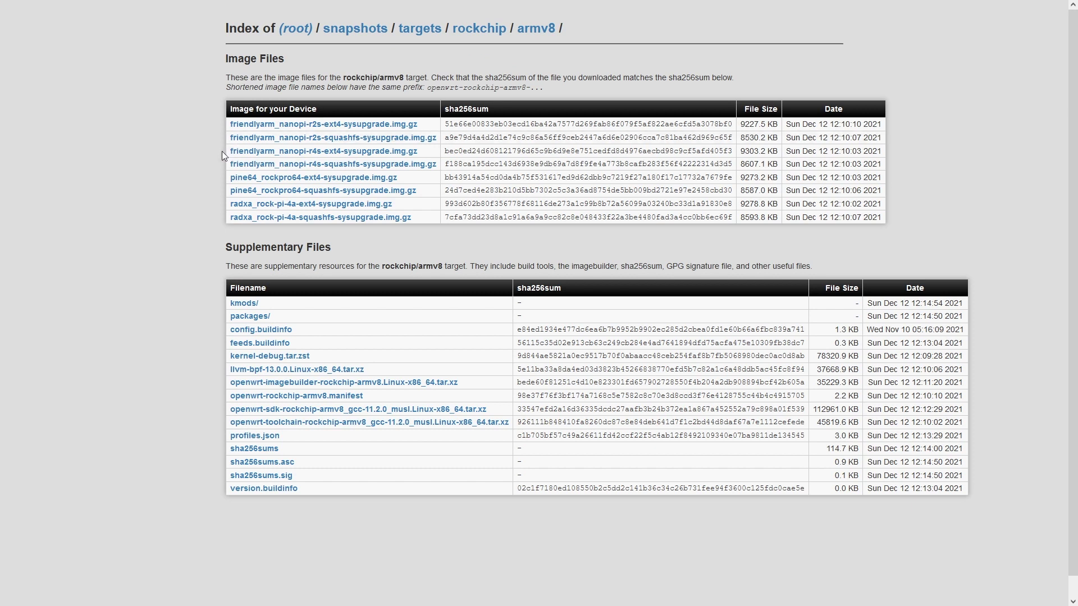
# Save the friendlyarm_nanopi-r4s-ext4-sysupgrade.img.gz snapshot image to disk
pyautogui.moveTo(405, 139); pyautogui.dragTo(408, 144)
pyautogui.tripleClick(434, 151)
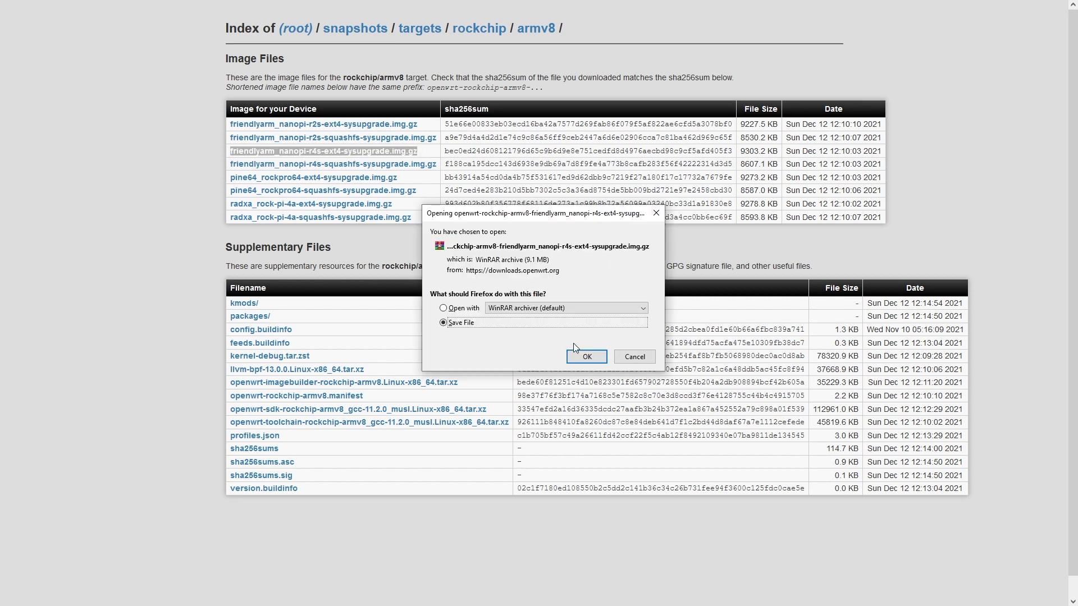
pyautogui.click(585, 359)
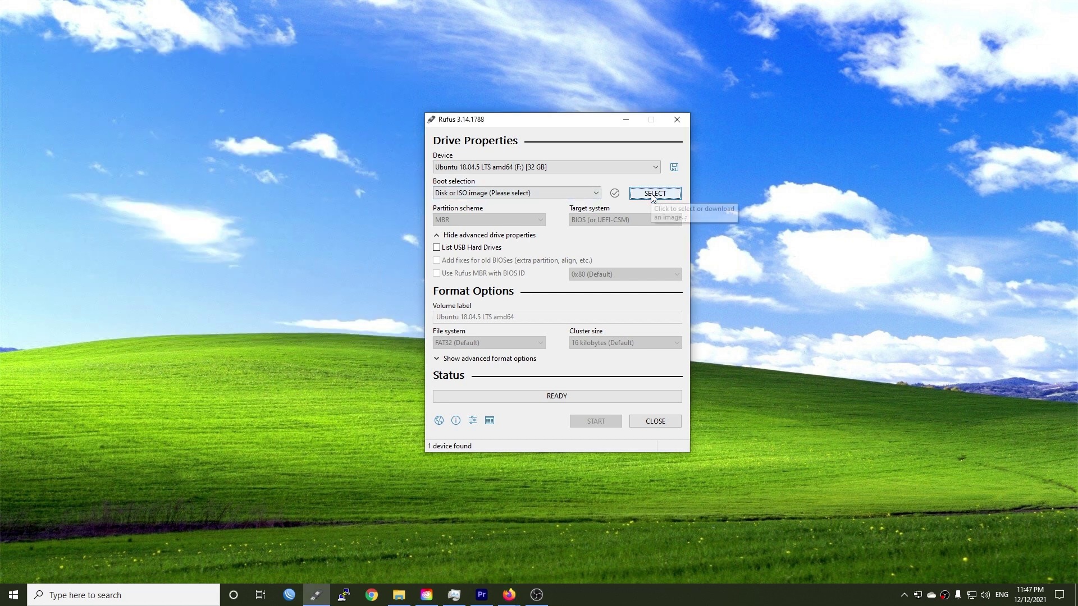
# Load the openwrt nanopi-r4s .img.gz file as Rufus's boot selection
pyautogui.click(655, 193)
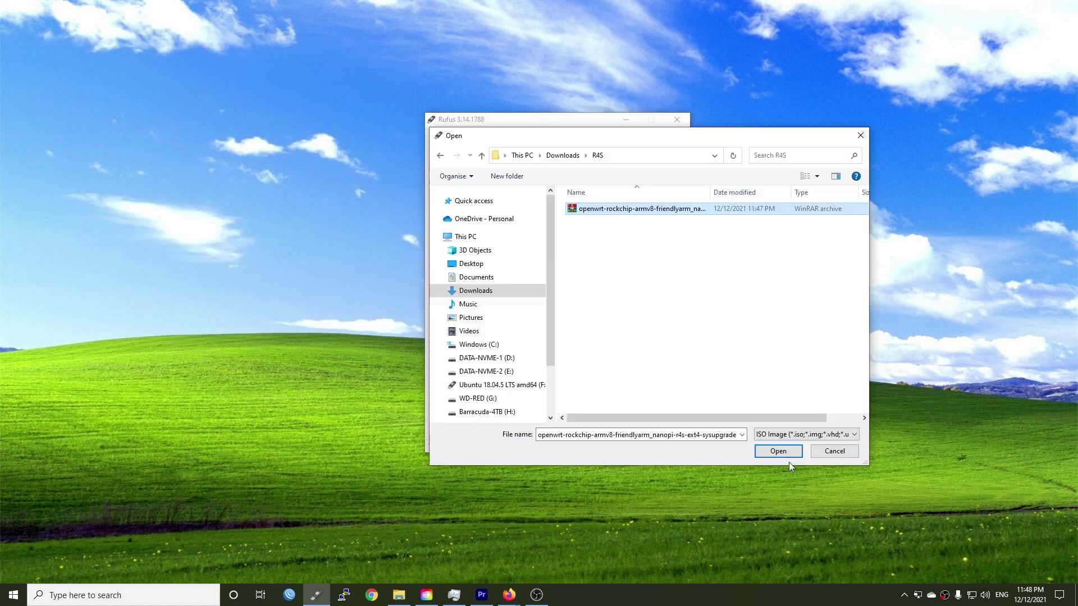
pyautogui.click(775, 451)
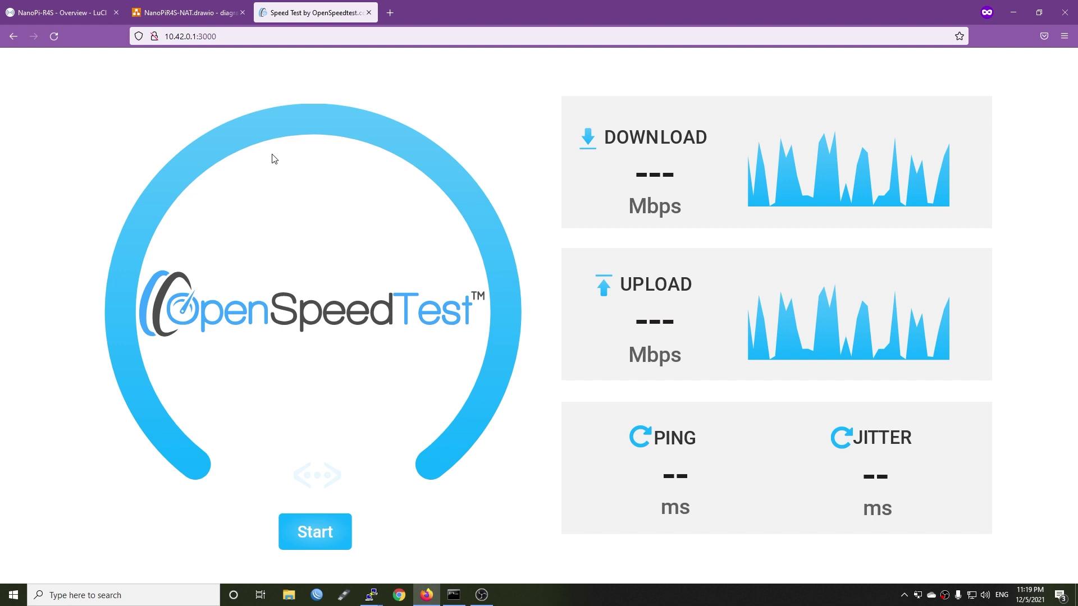
# Show the NanoPiR4S-NAT.drawio diagram with Internet/ISP, Optiplex server, NanoPi R4S and PC
pyautogui.click(185, 12)
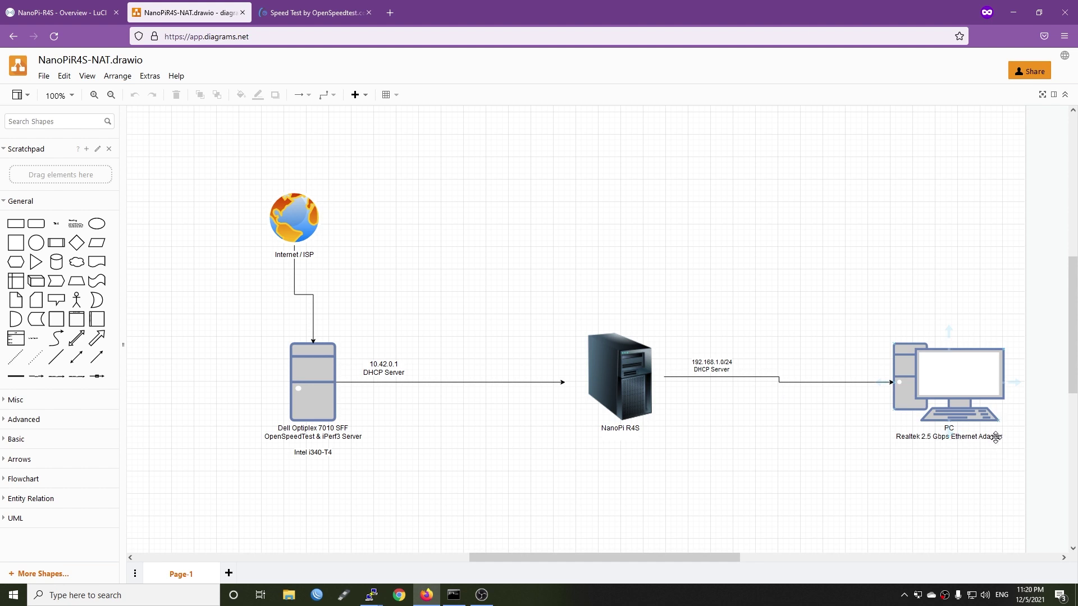
# Go from the router's LuCI status overview to the Network > Interfaces page
pyautogui.click(53, 11)
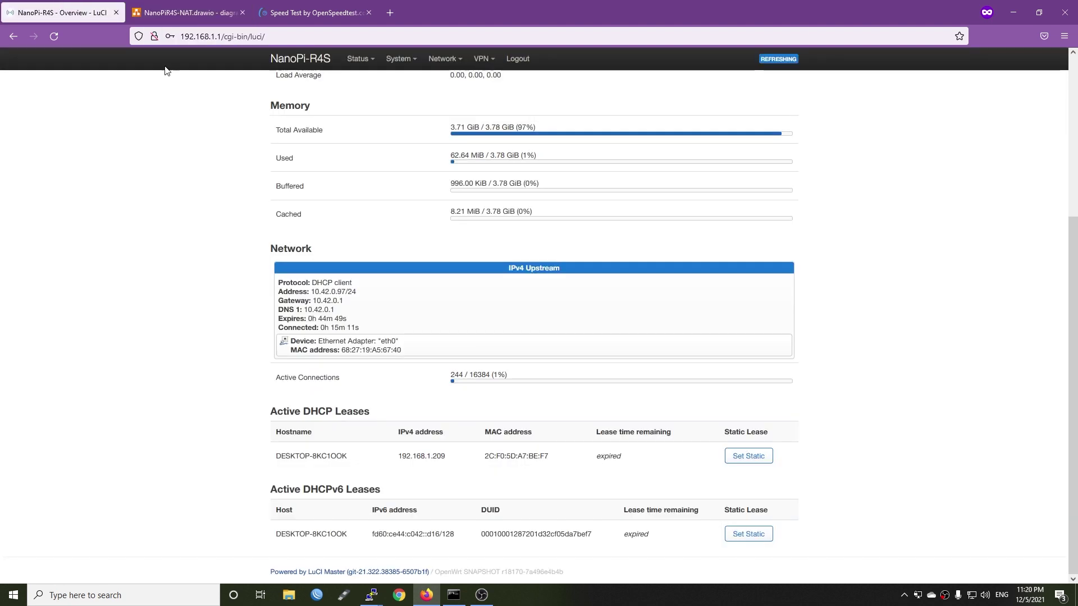
pyautogui.scroll(-4, 381, 382)
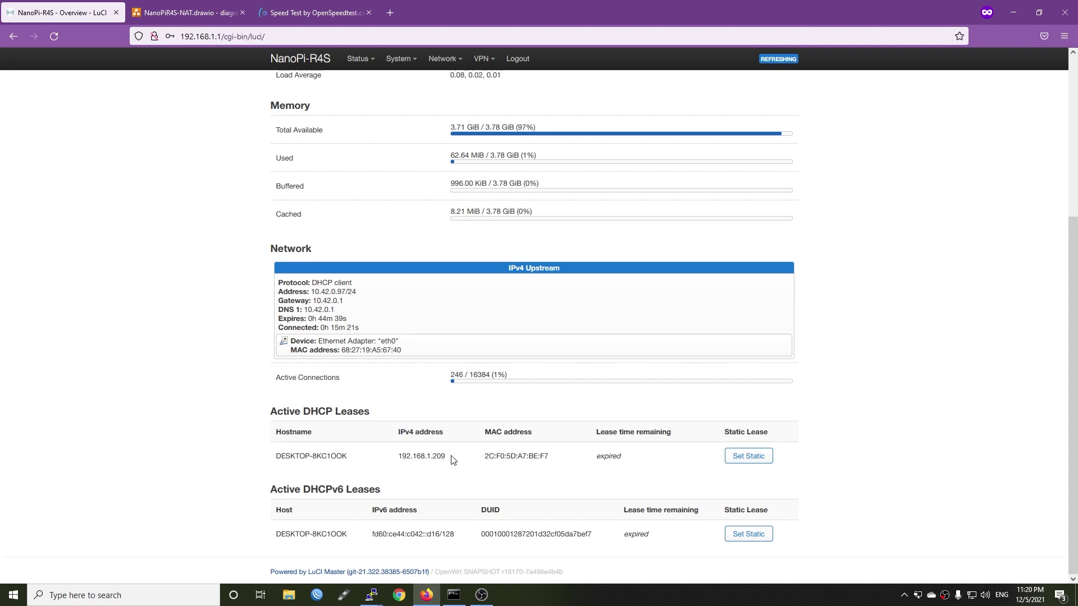
pyautogui.scroll(5, 452, 457)
pyautogui.moveTo(443, 58)
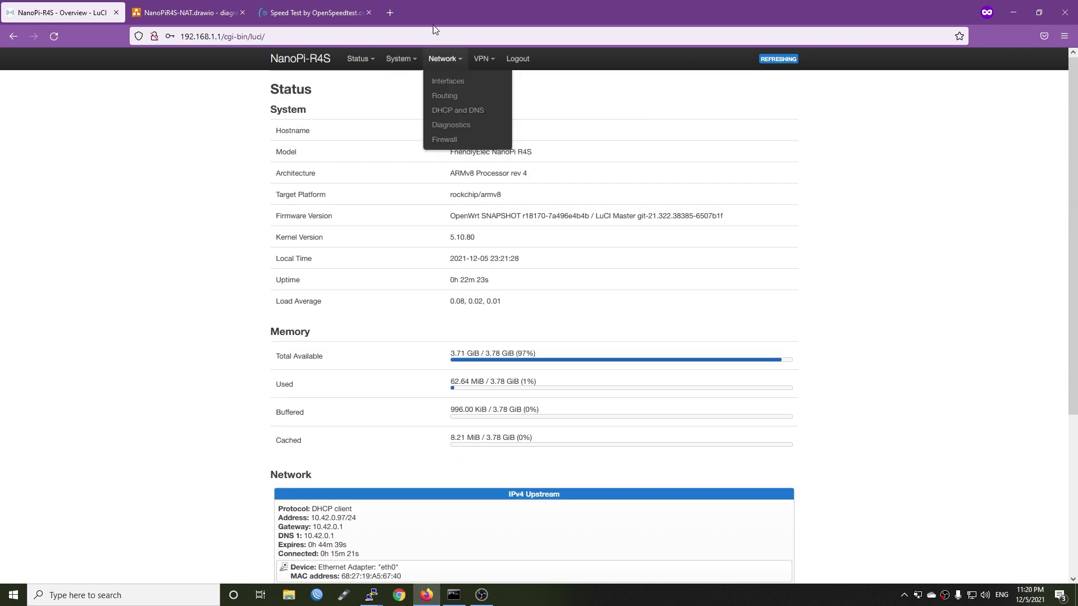
pyautogui.click(449, 82)
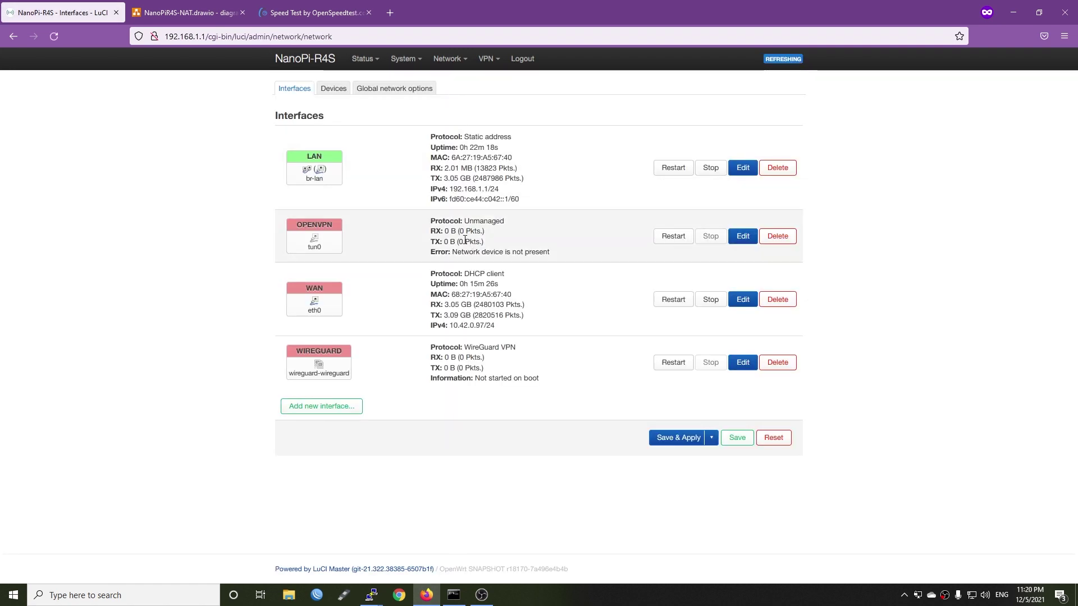
# Inspect the br-lan bridge under Devices without changes, then return to Interfaces
pyautogui.click(334, 88)
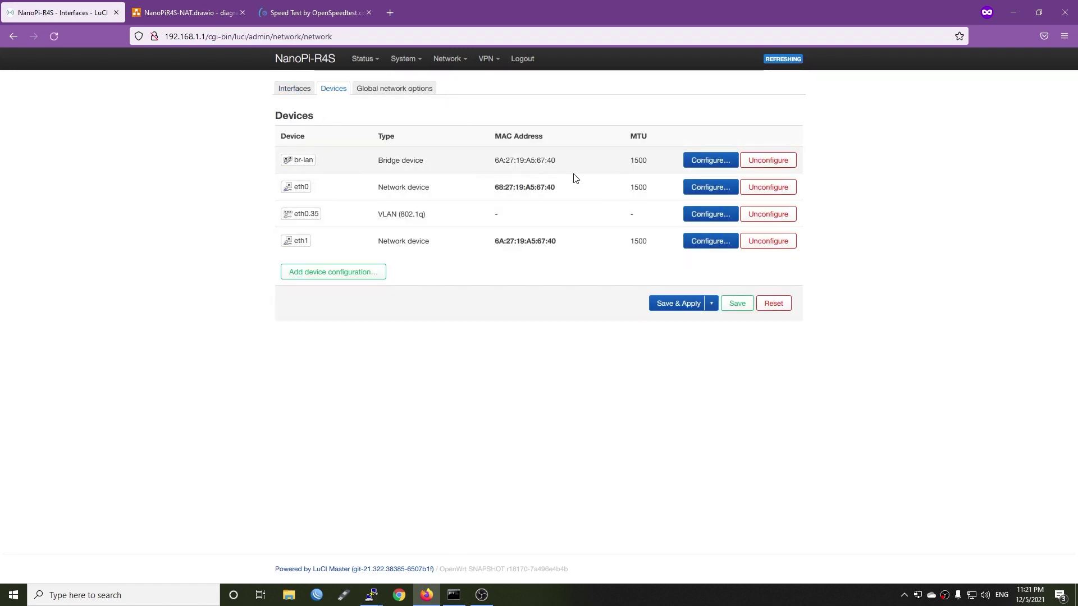
pyautogui.click(684, 163)
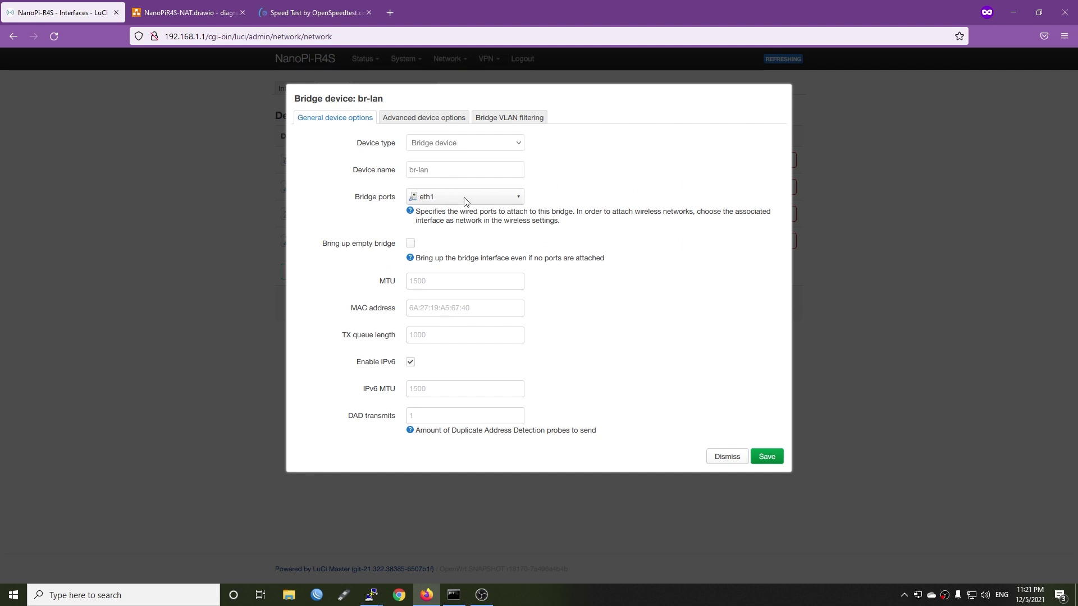
pyautogui.click(728, 458)
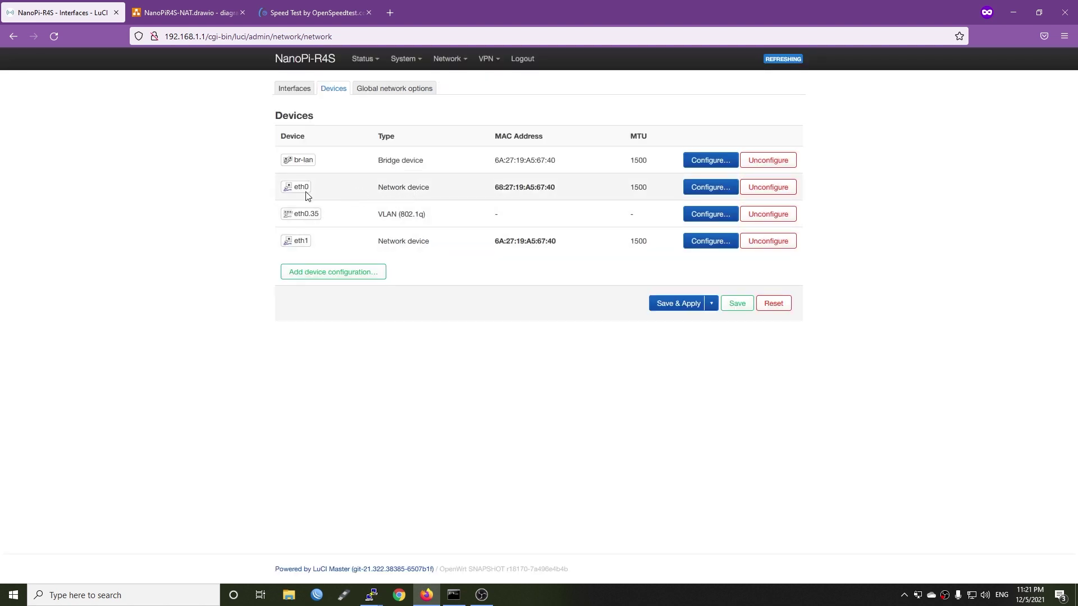
pyautogui.click(294, 88)
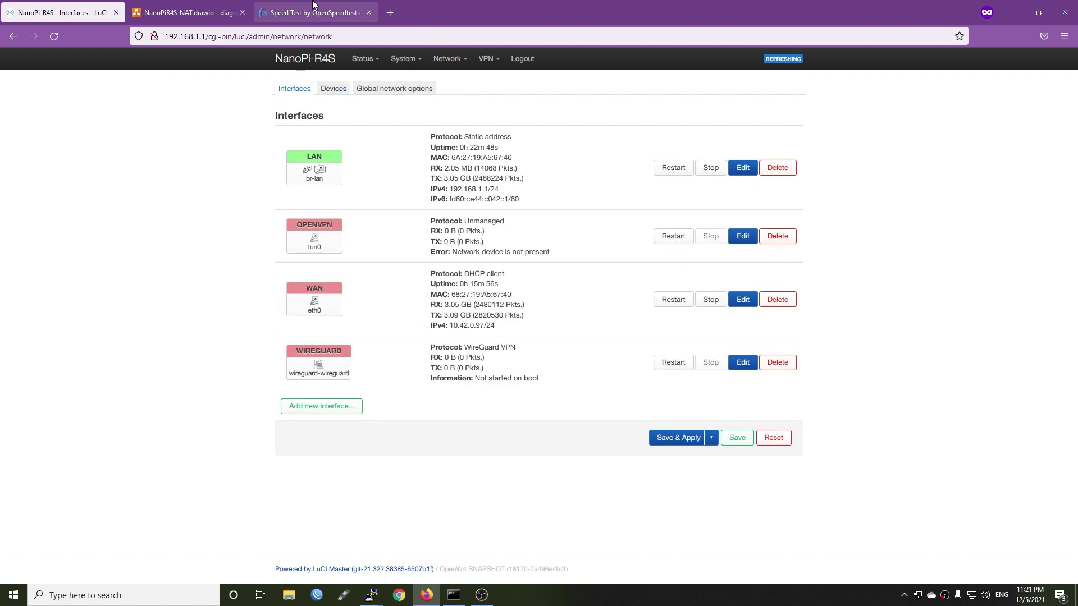
# Restore the OpenSpeedTest browser window and move the PuTTY window to the upper right
pyautogui.click(303, 20)
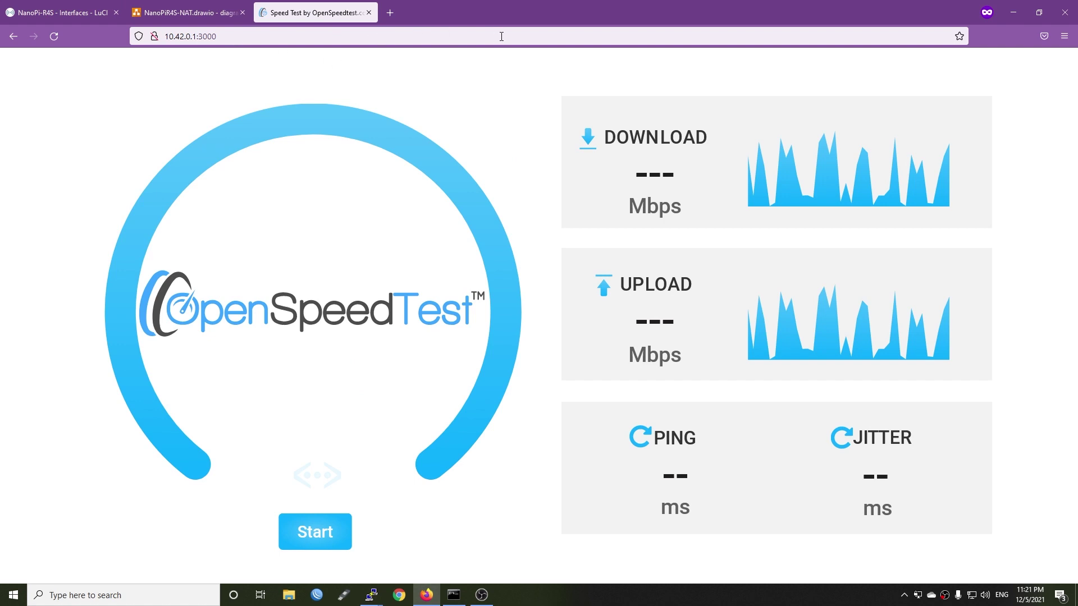
pyautogui.doubleClick(524, 11)
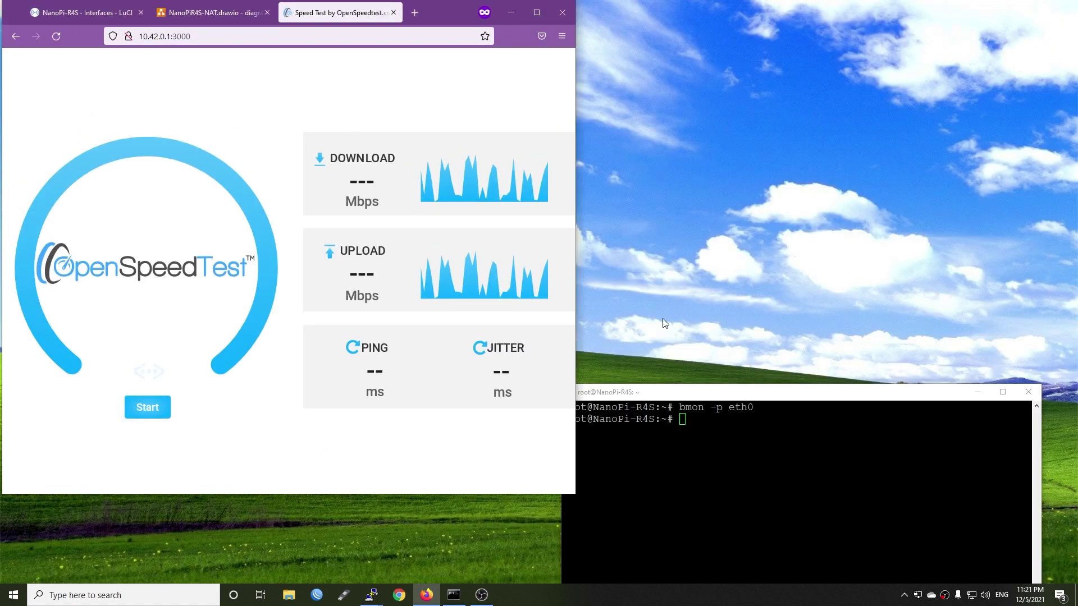
pyautogui.moveTo(691, 396); pyautogui.dragTo(710, 14)
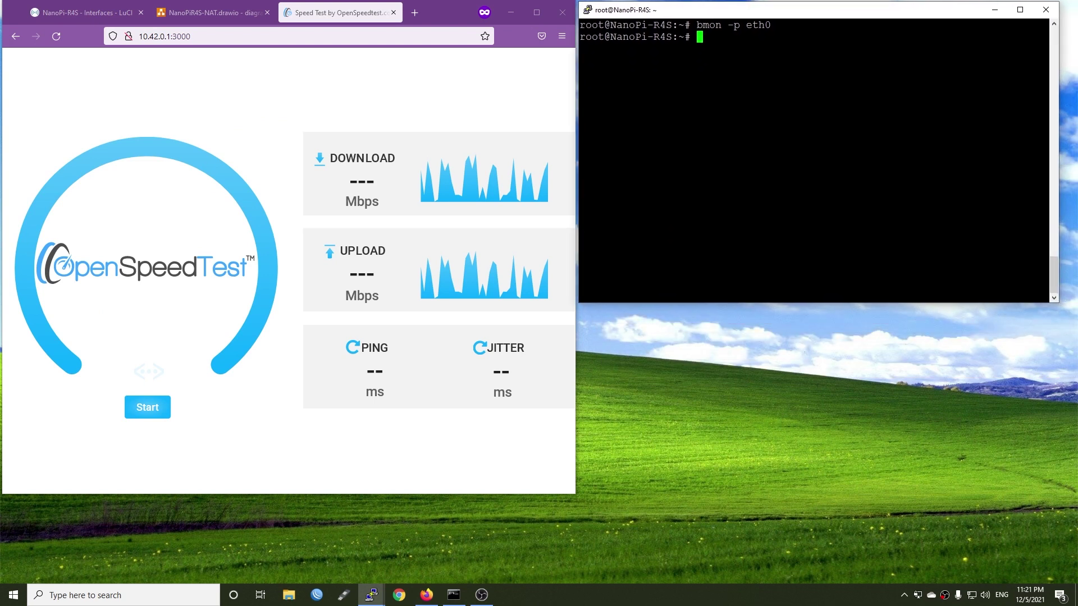
# Run bmon -p eth0 in PuTTY to watch eth0 traffic
pyautogui.write('bmon')
pyautogui.press('BackSpace')
pyautogui.press('BackSpace')
pyautogui.press('BackSpace')
pyautogui.press('BackSpace')
pyautogui.write('bmon -p etho9')
pyautogui.press('BackSpace')
pyautogui.press('BackSpace')
pyautogui.write('0')
pyautogui.press('Return')
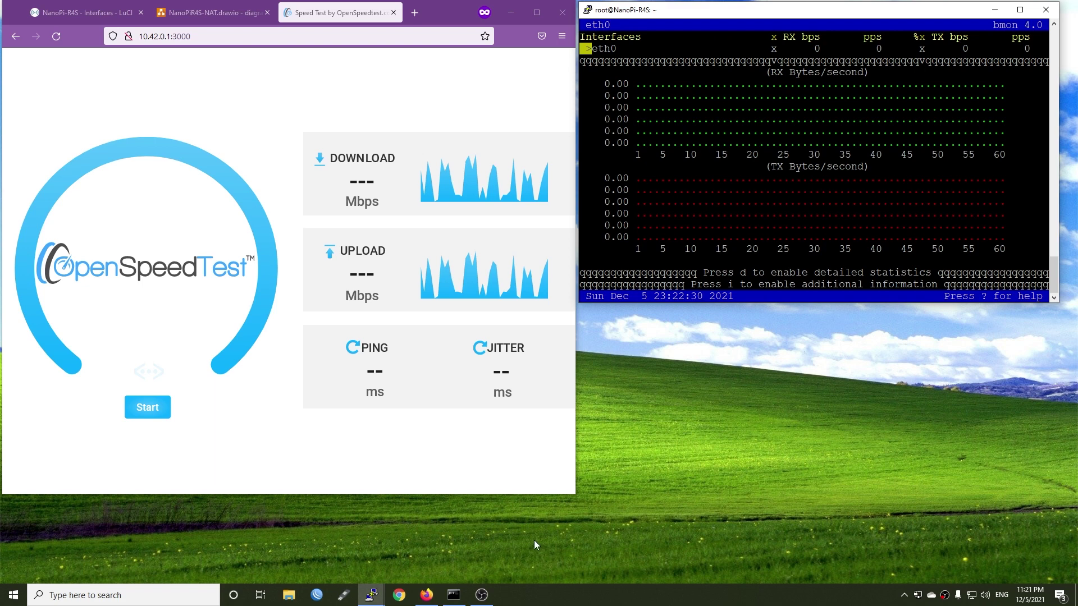
# Open a new PuTTY SSH session to 192.168.1.1 and log in as root
pyautogui.rightClick(377, 596)
pyautogui.click(331, 534)
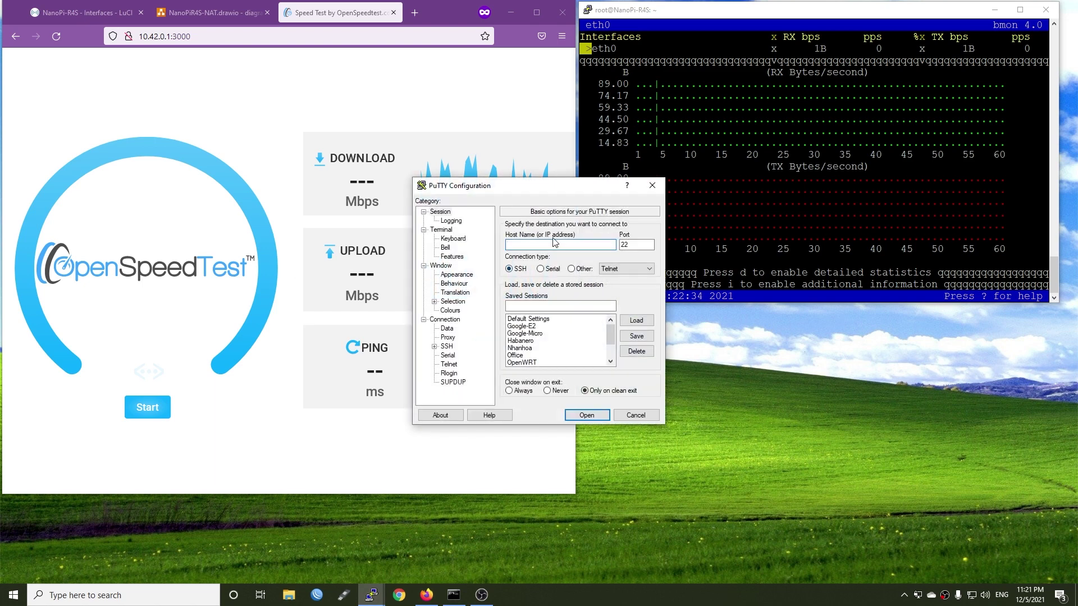
pyautogui.write('192.168.1.1')
pyautogui.press('Return')
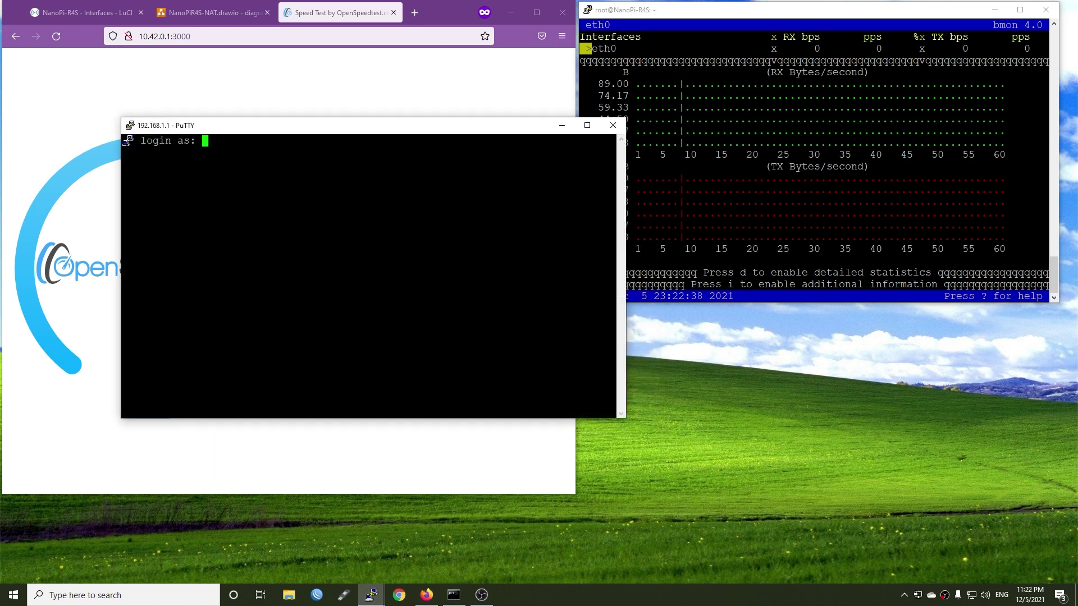
pyautogui.write('root')
pyautogui.press('Return')
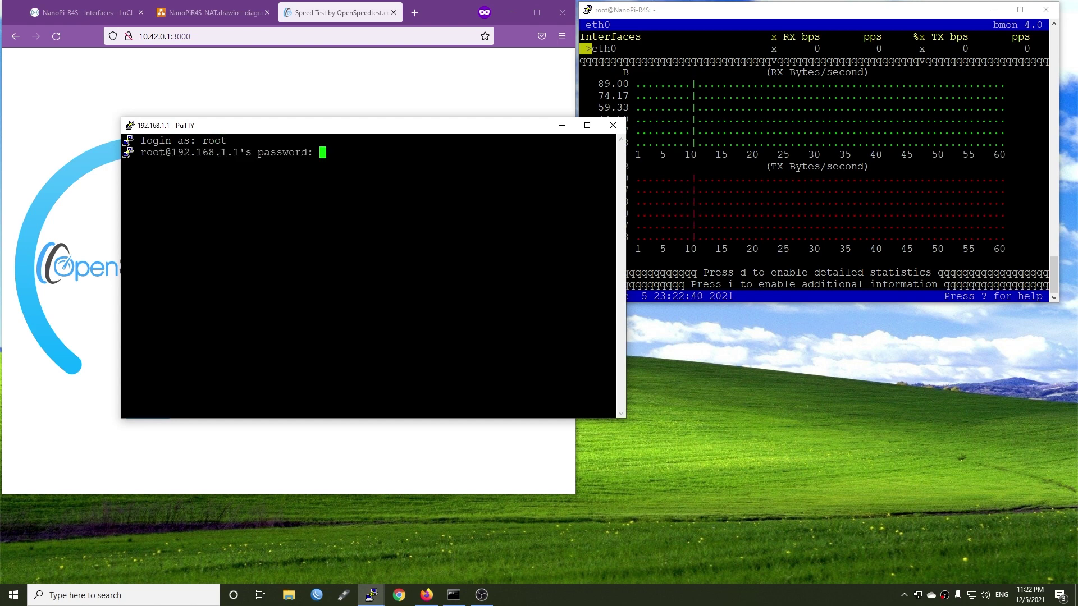
pyautogui.press('Return')
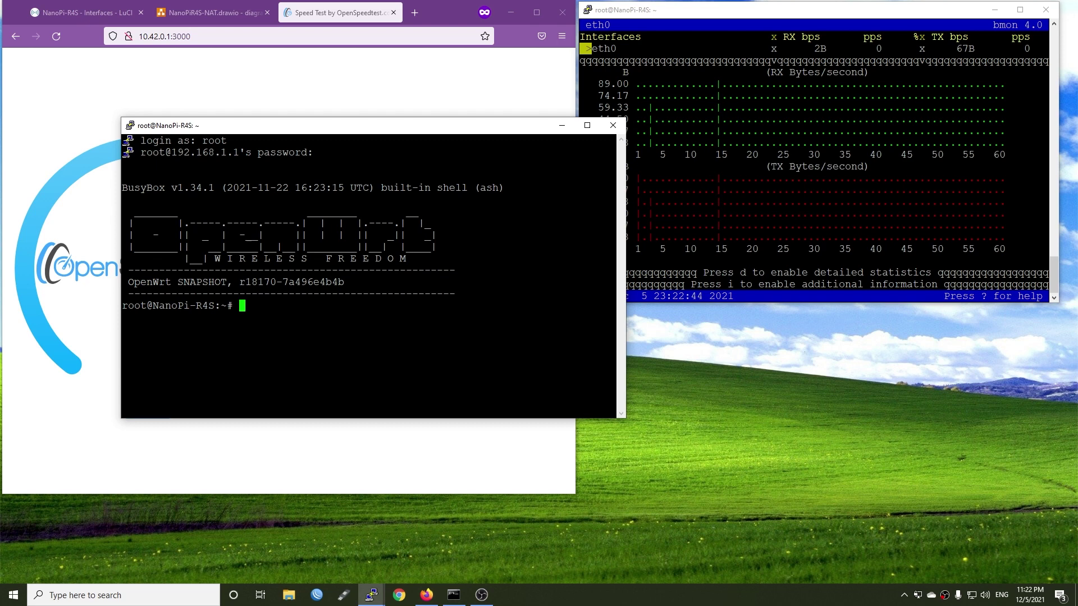
# Run htop and move its window to the lower right beside bmon
pyautogui.write('htop')
pyautogui.press('Return')
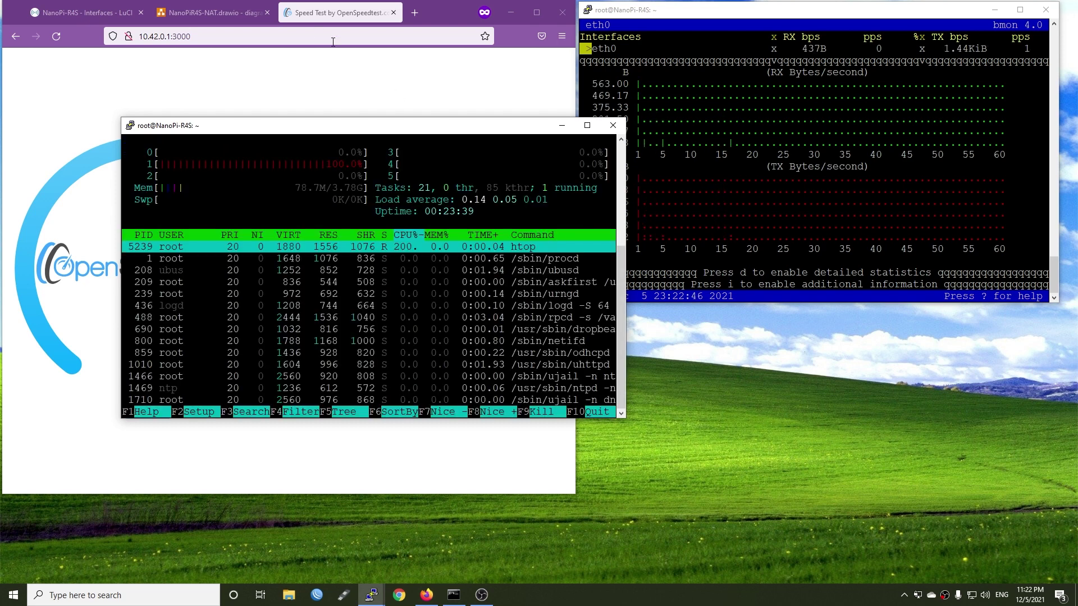
pyautogui.moveTo(324, 128); pyautogui.dragTo(742, 312)
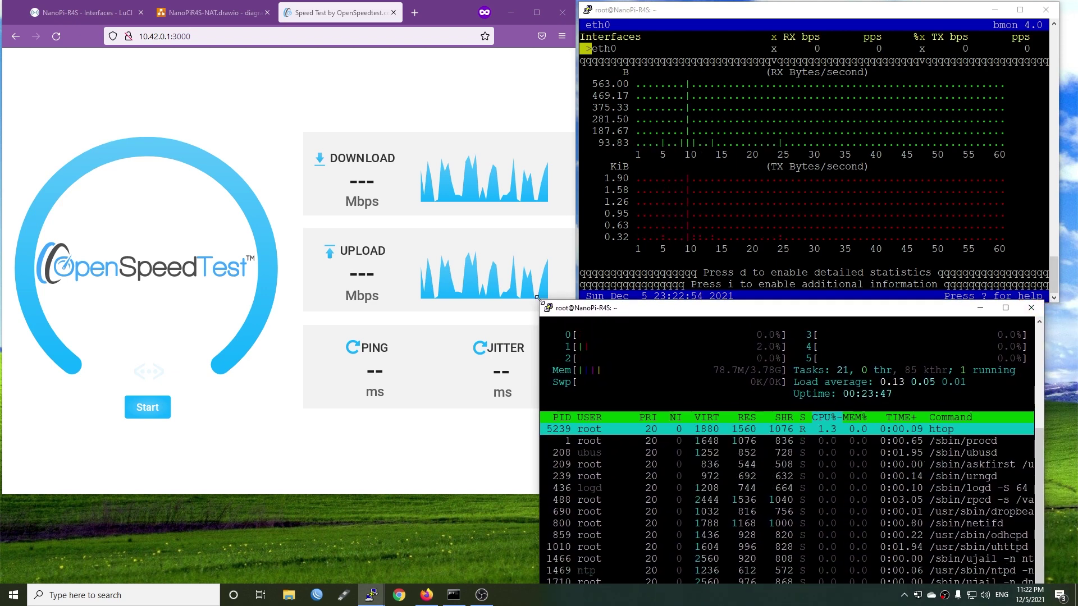
# Resize and reposition the htop window at the lower right
pyautogui.moveTo(539, 302); pyautogui.dragTo(575, 297)
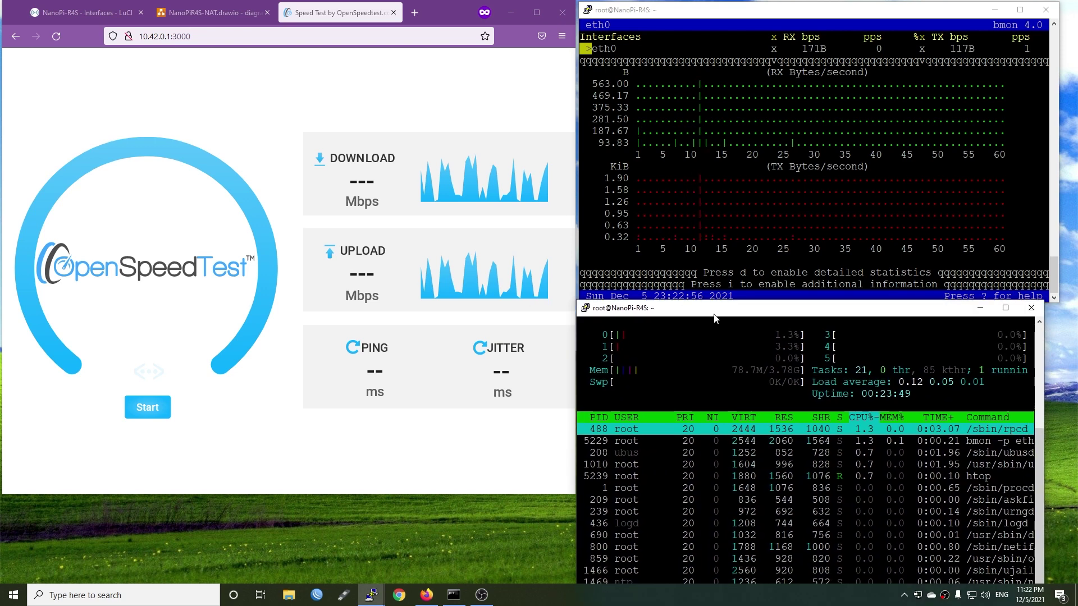
pyautogui.moveTo(1044, 340); pyautogui.dragTo(1057, 340)
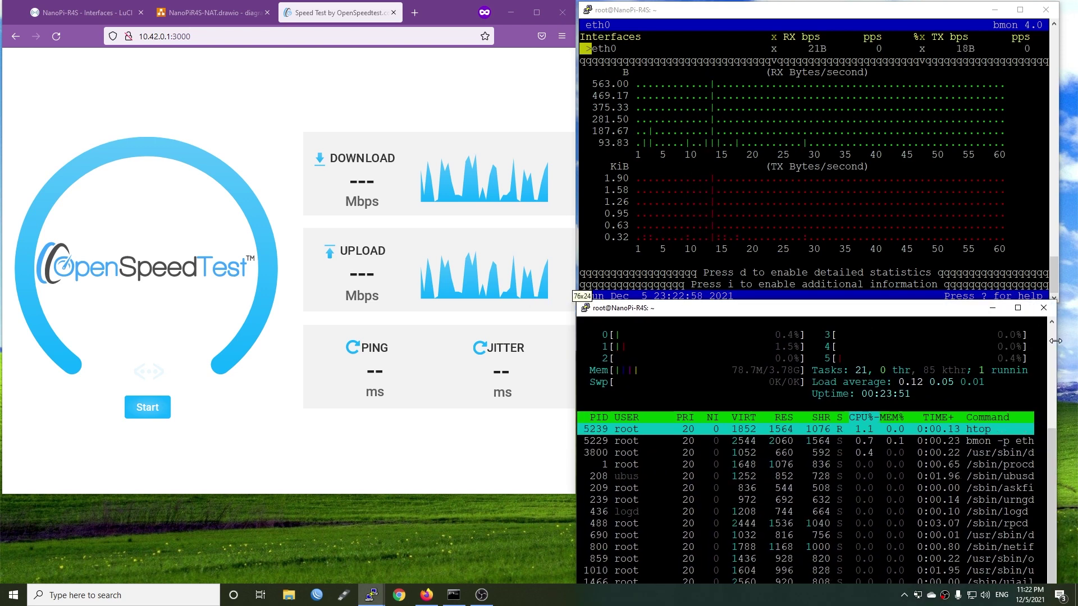
pyautogui.moveTo(840, 303)
pyautogui.mouseDown()
pyautogui.moveTo(841, 314)
pyautogui.moveTo(840, 304)
pyautogui.mouseUp()
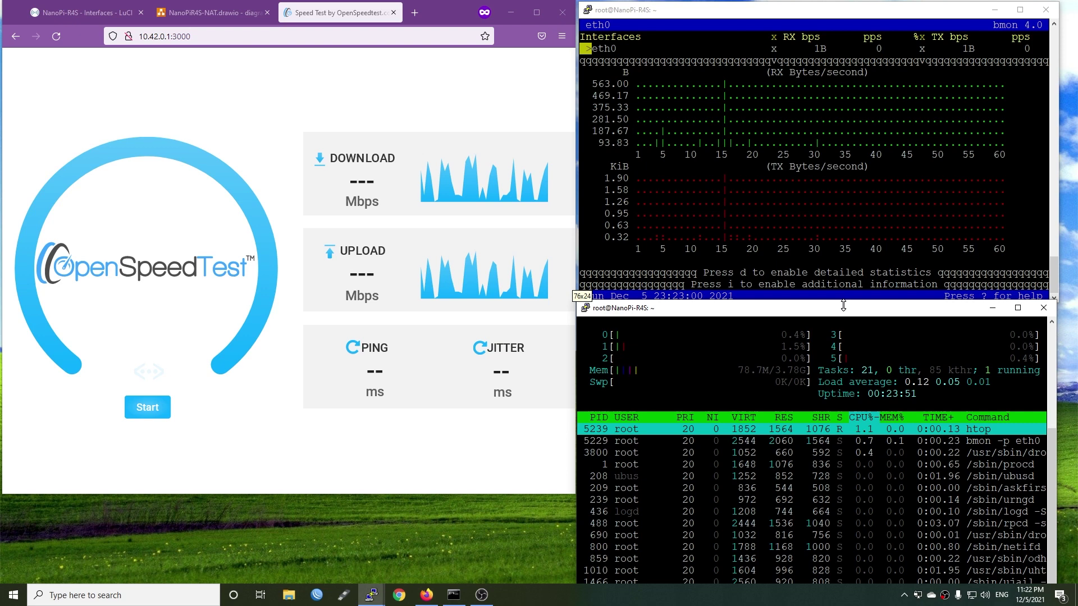
pyautogui.click(691, 320)
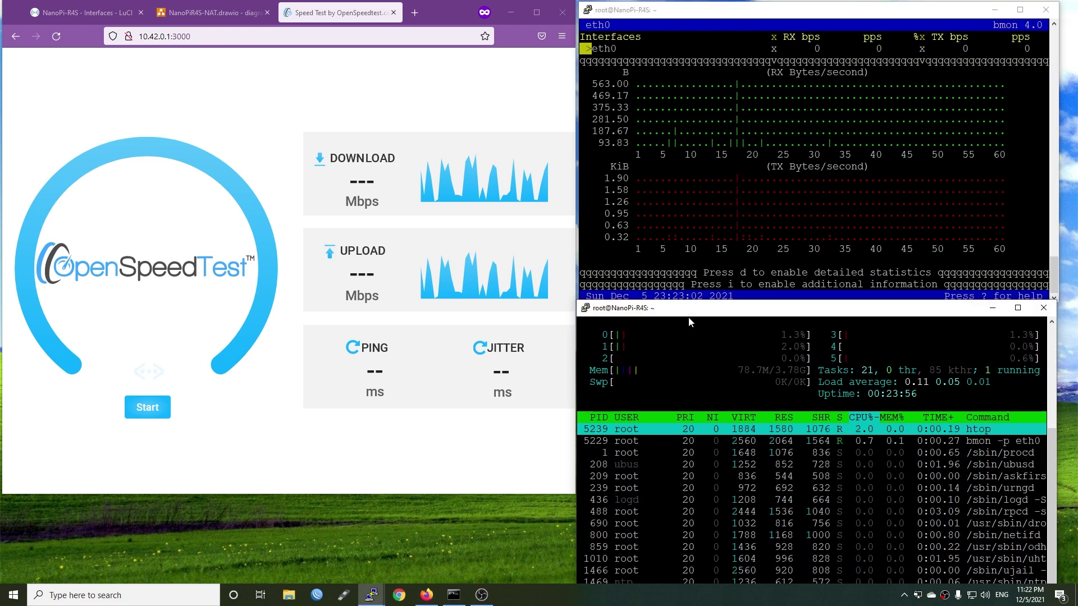
pyautogui.moveTo(689, 318); pyautogui.dragTo(690, 322)
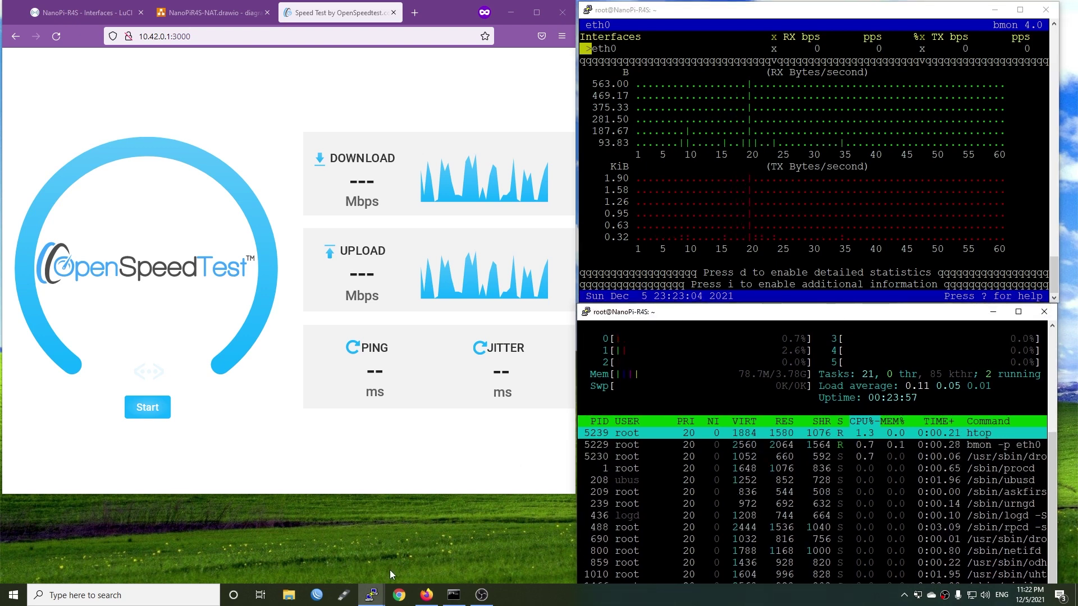
# Open another PuTTY session to 192.168.1.1, log in as root and run top
pyautogui.rightClick(371, 595)
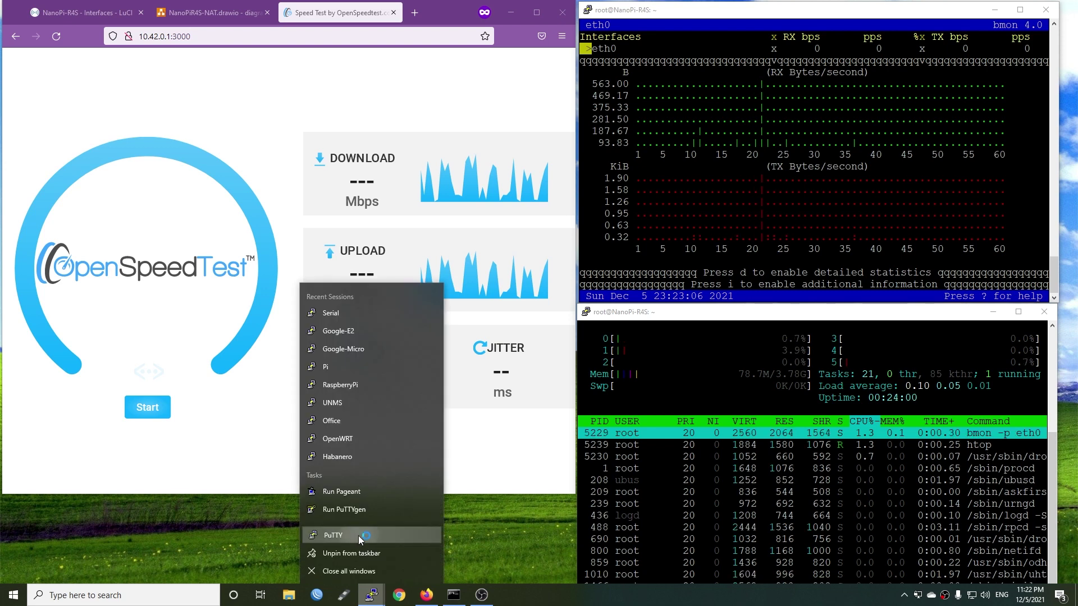
pyautogui.click(361, 538)
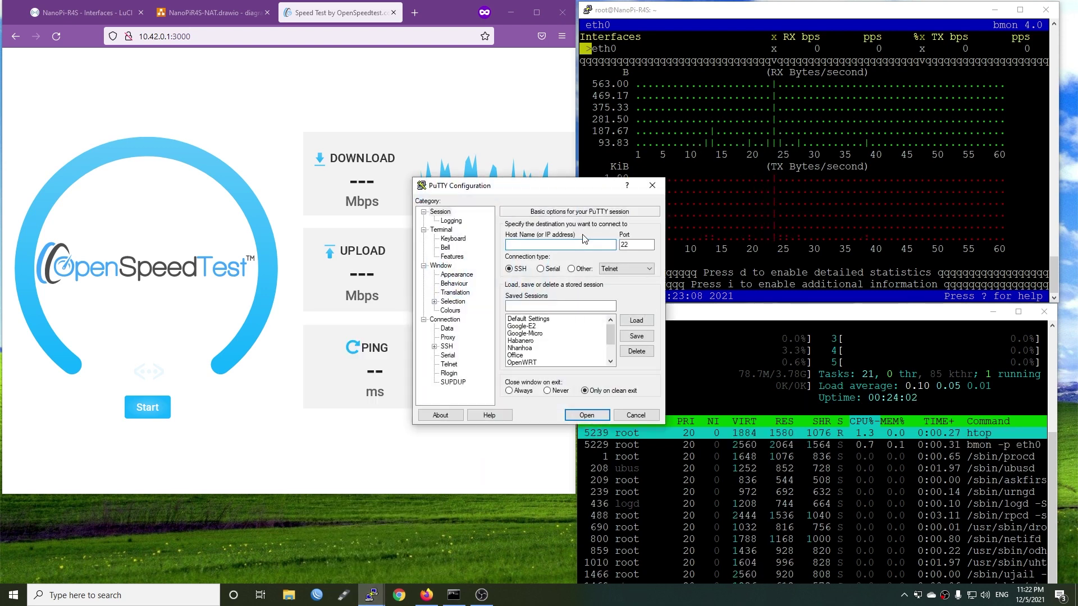
pyautogui.write('192.')
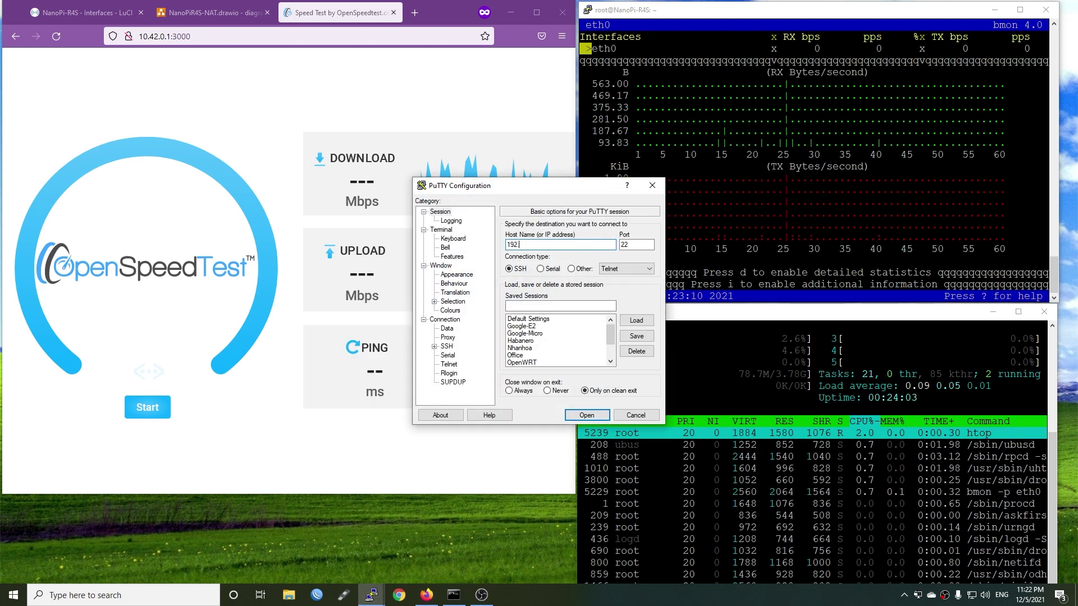
pyautogui.write('168.1.1')
pyautogui.press('Return')
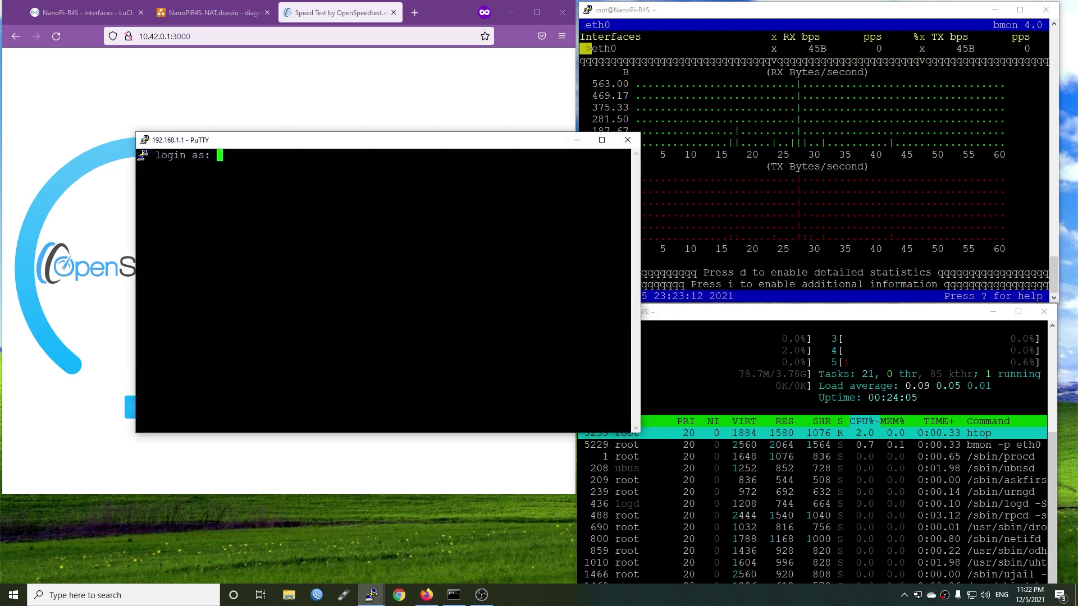
pyautogui.write('root')
pyautogui.press('Return')
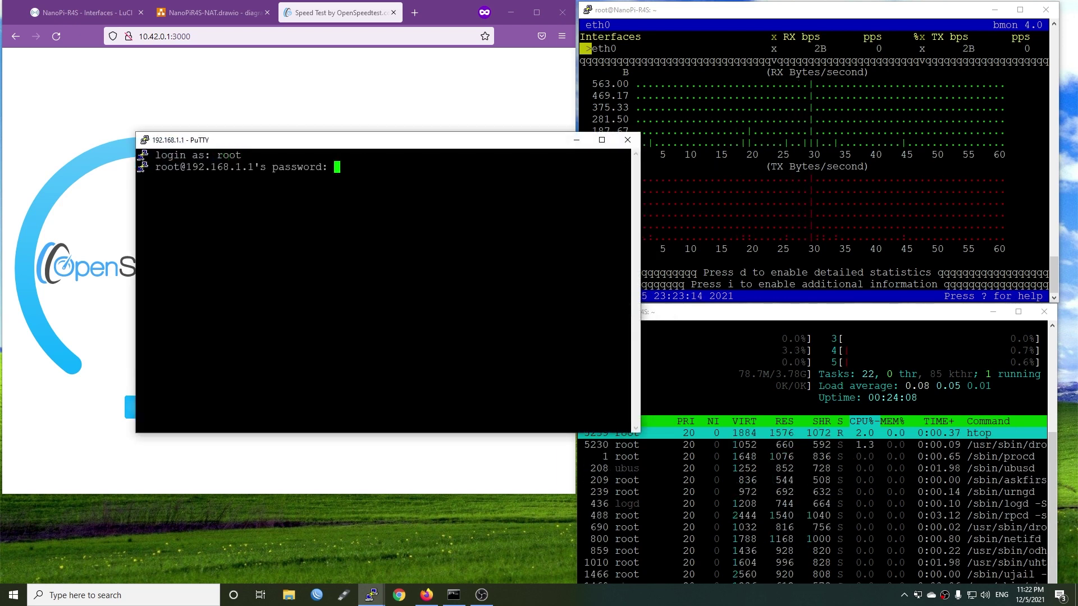
pyautogui.press('Return')
pyautogui.write('top')
pyautogui.press('Return')
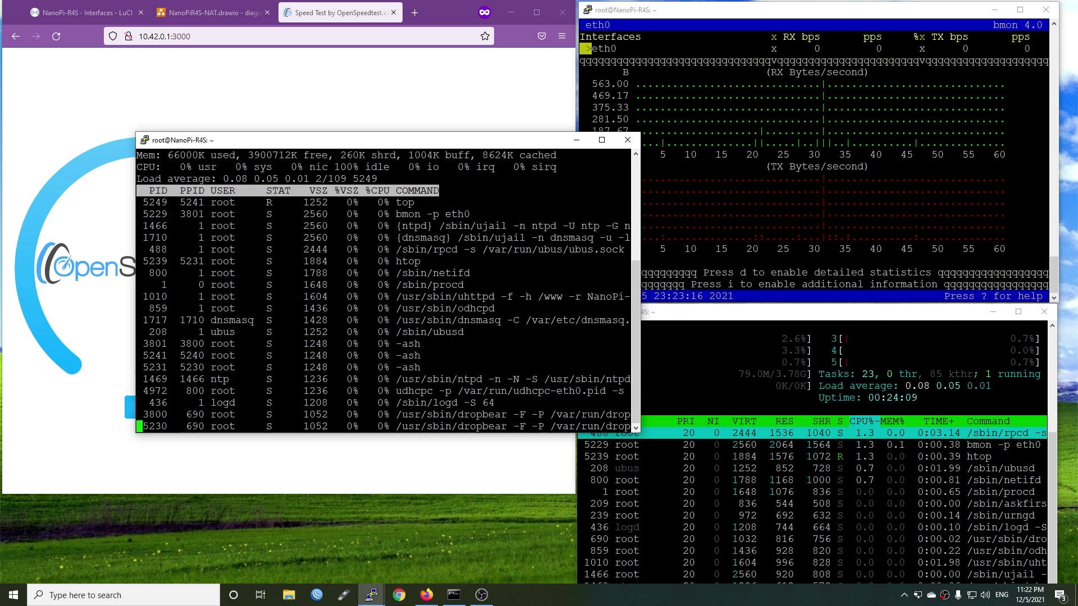
# Shorten the speed test browser and place the widened top window along the bottom left
pyautogui.moveTo(640, 280); pyautogui.dragTo(572, 280)
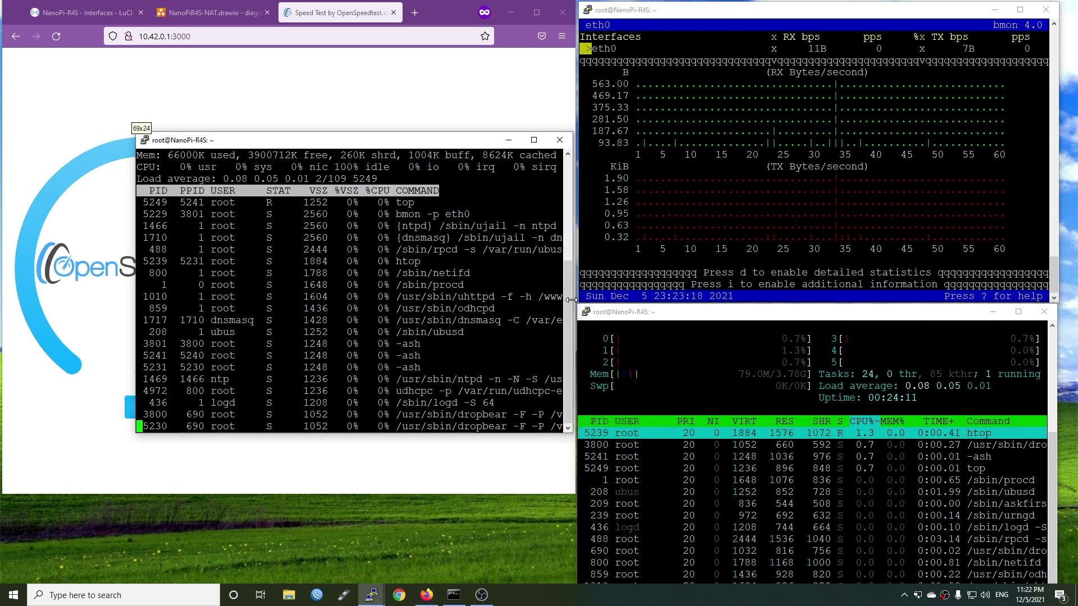
pyautogui.moveTo(453, 141); pyautogui.dragTo(429, 325)
pyautogui.click(393, 306)
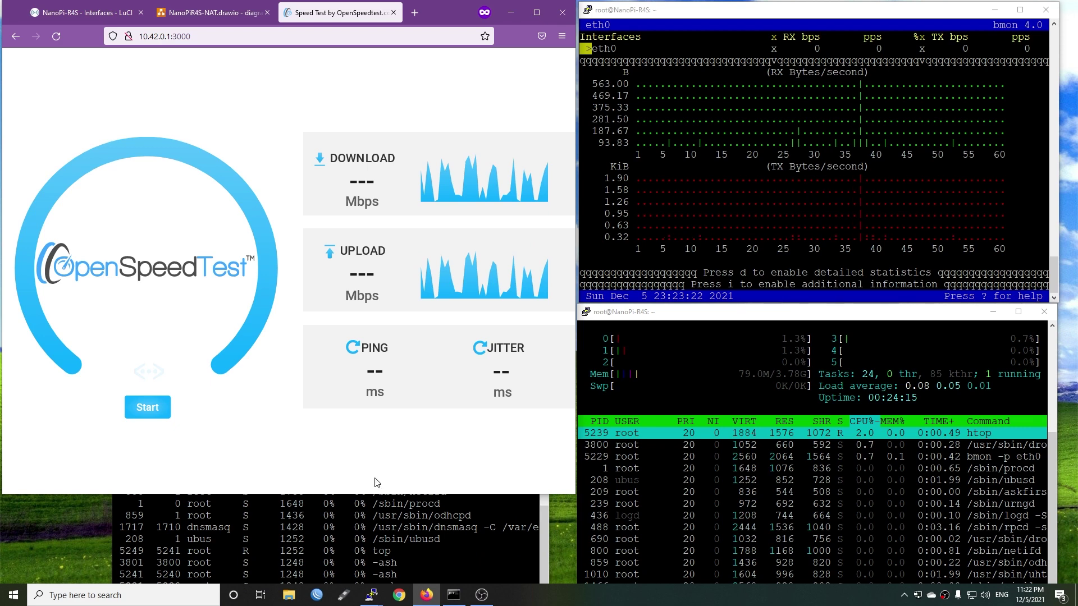
pyautogui.moveTo(549, 495); pyautogui.dragTo(580, 411)
pyautogui.click(547, 385)
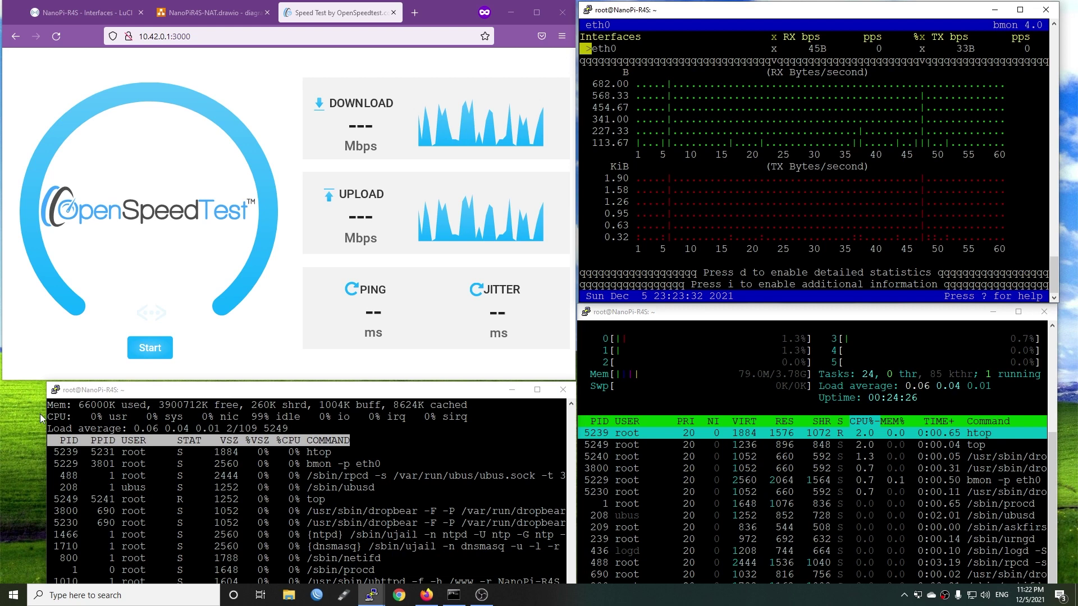
pyautogui.moveTo(45, 411); pyautogui.dragTo(3, 412)
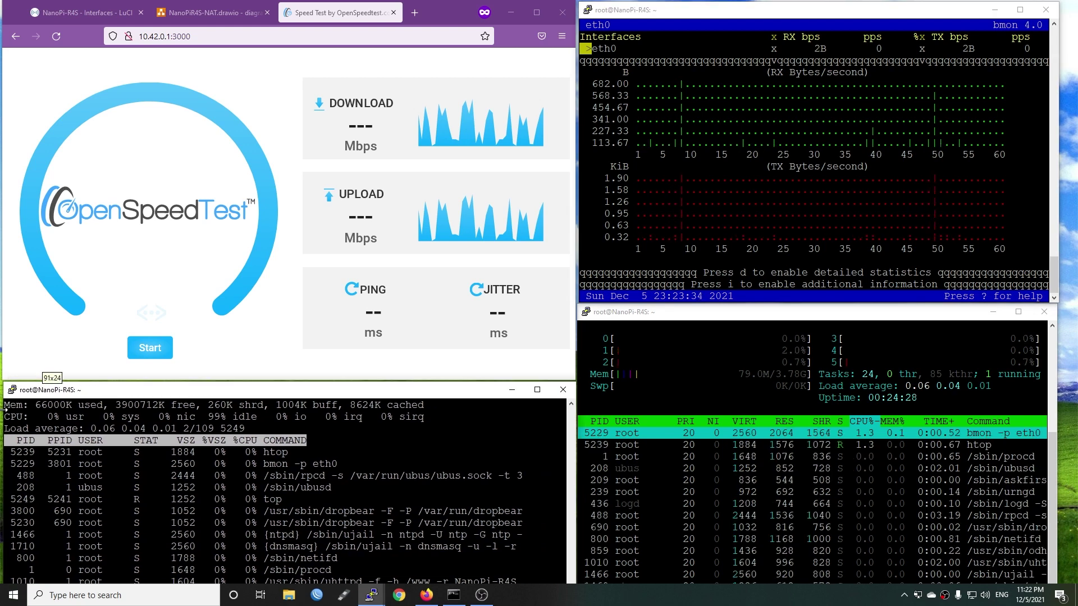
pyautogui.click(196, 346)
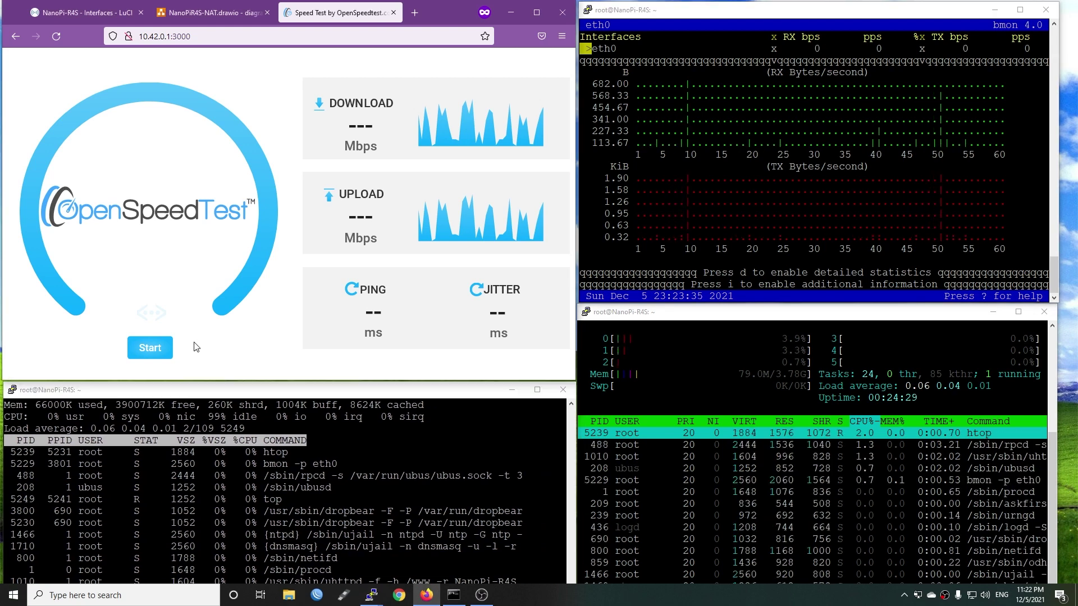
# Run the LAN speed test, reload, and rerun it to get 985.8/987.9 Mbps and 2 ms ping
pyautogui.click(151, 349)
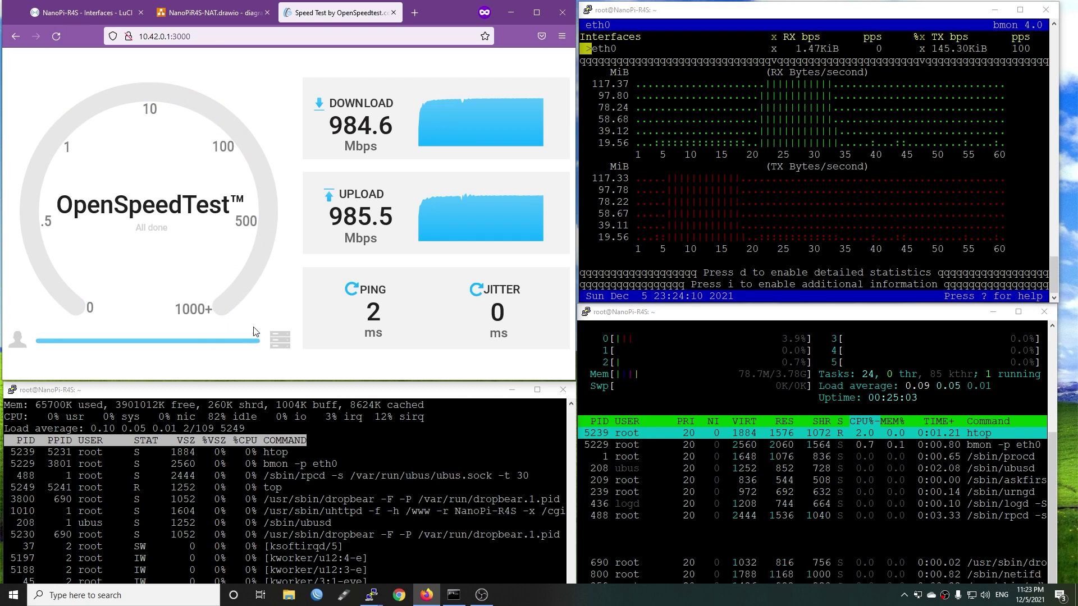
pyautogui.click(56, 42)
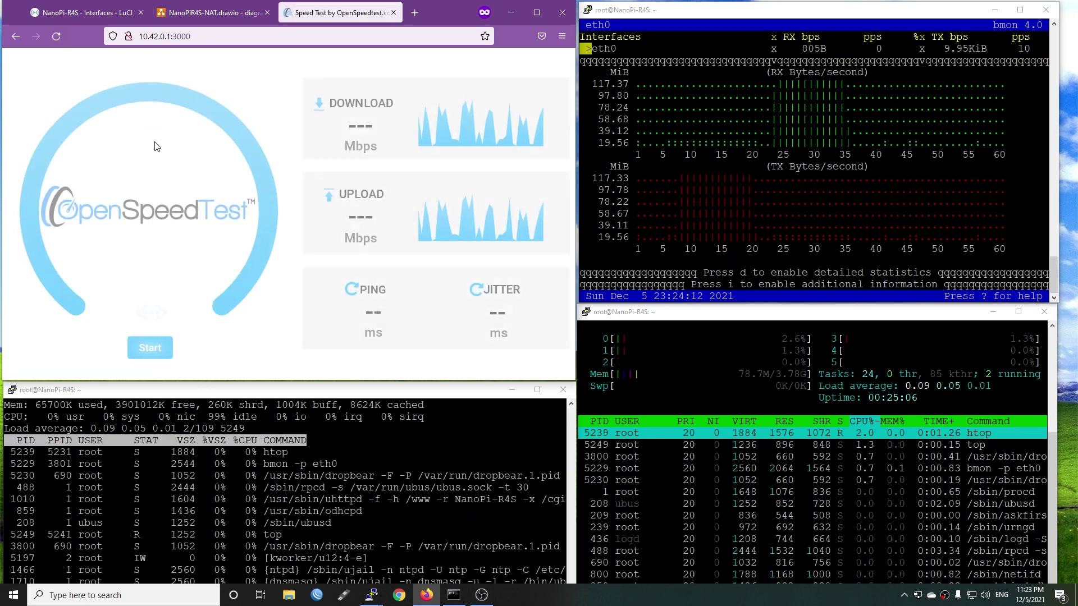
pyautogui.click(156, 350)
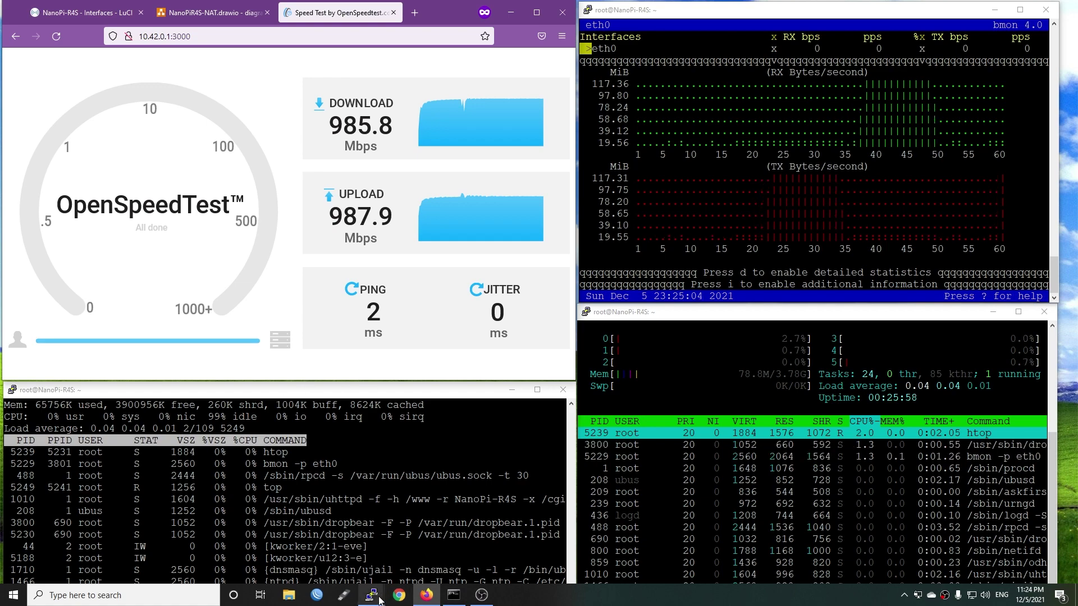
# Review the network diagram tab, then return to the speed test results
pyautogui.moveTo(370, 595)
pyautogui.click(228, 549)
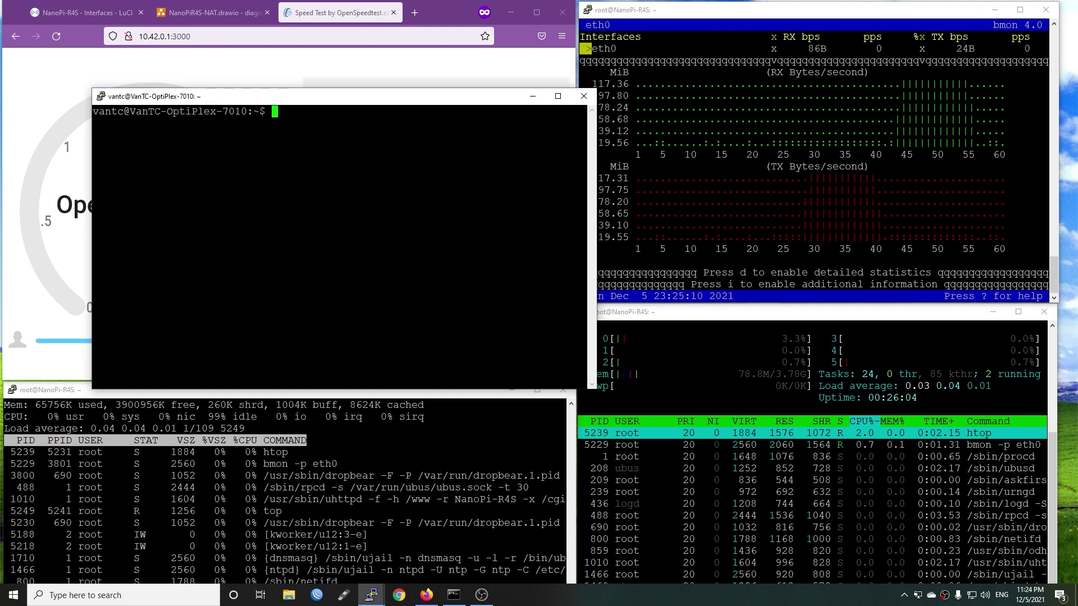
pyautogui.click(197, 20)
pyautogui.scroll(-3, 343, 289)
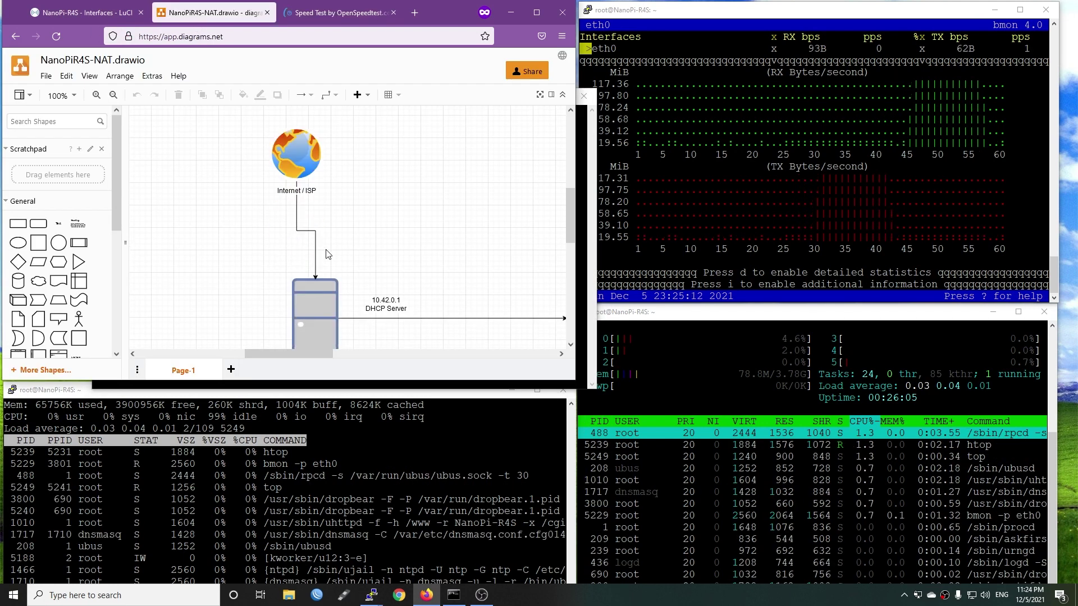
pyautogui.scroll(-1, 343, 289)
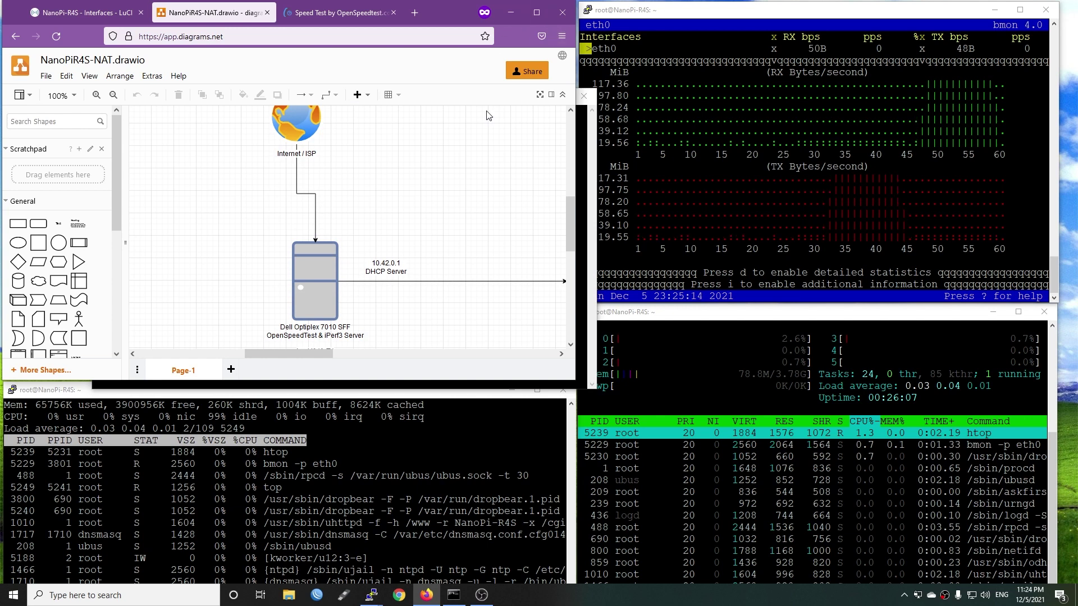
pyautogui.click(339, 12)
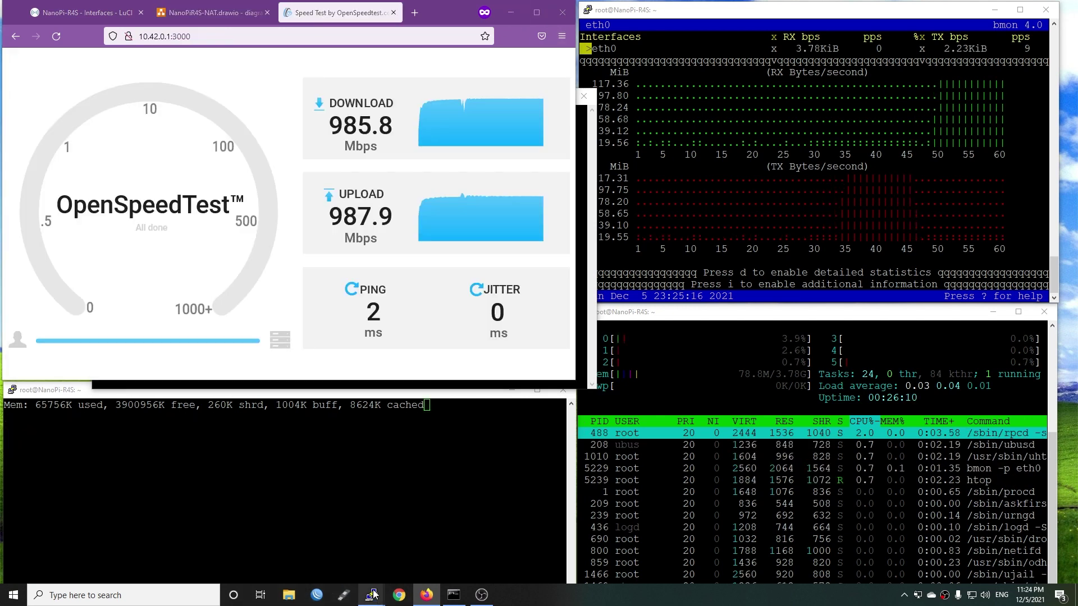
# Run iperf3 -s in the Optiplex PuTTY session to listen on port 5201
pyautogui.moveTo(371, 595)
pyautogui.click(180, 537)
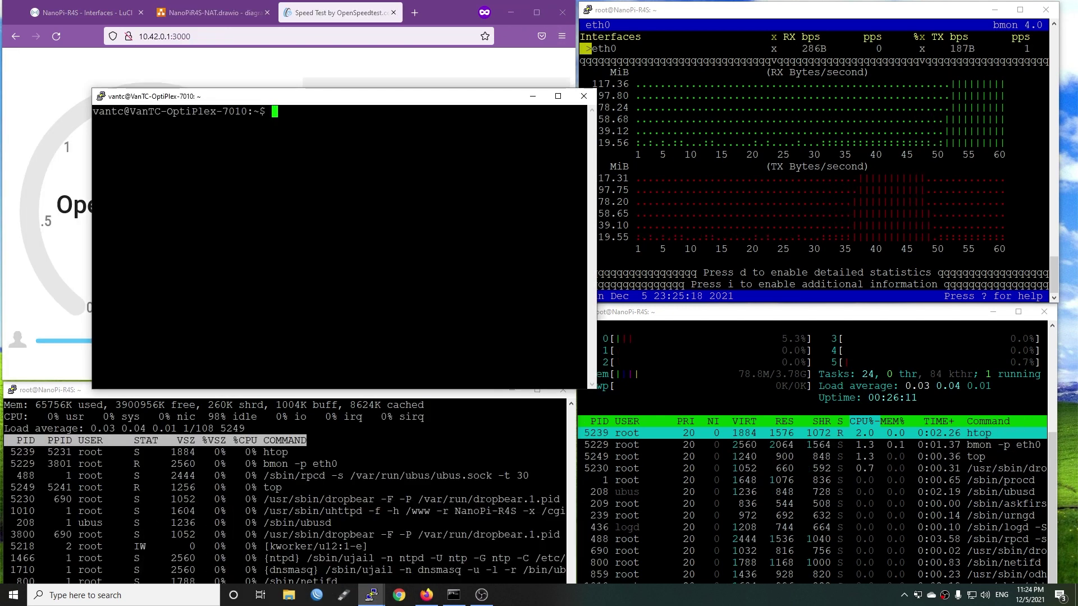
pyautogui.write('iperf3 -s')
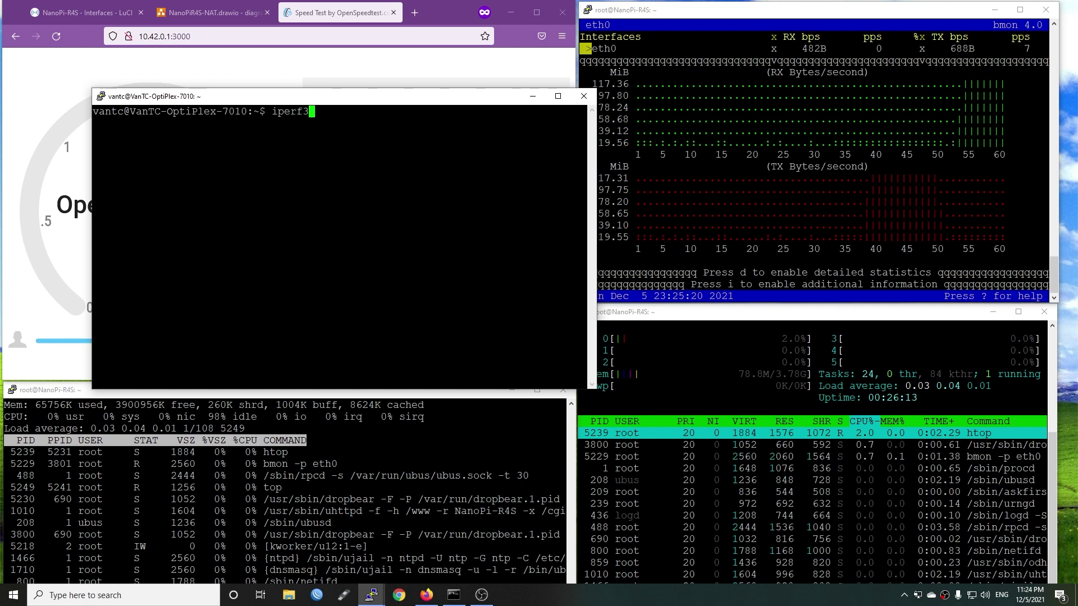
pyautogui.press('Return')
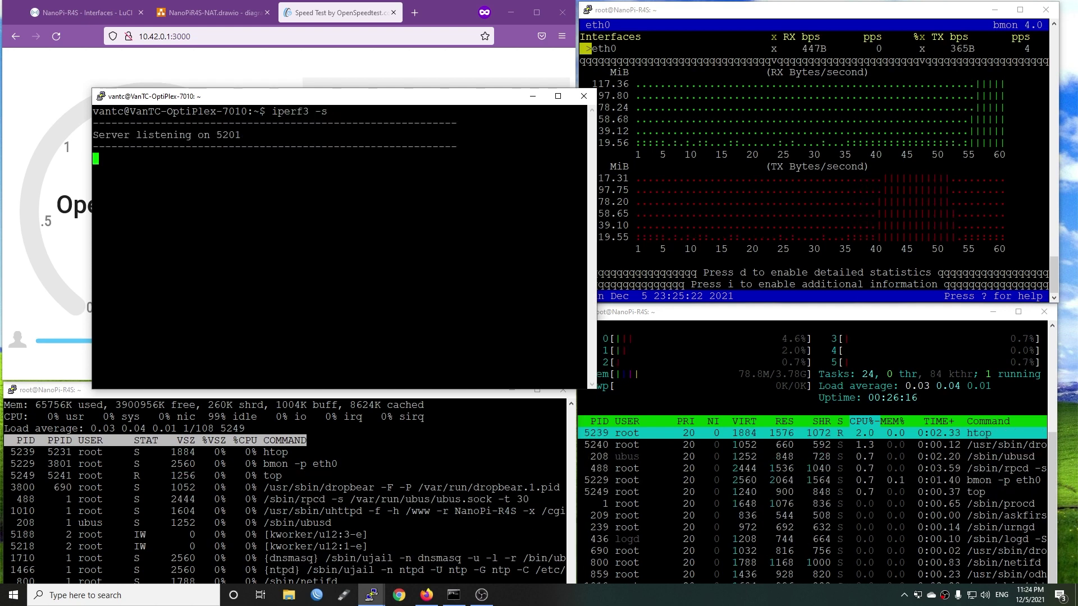
pyautogui.click(58, 218)
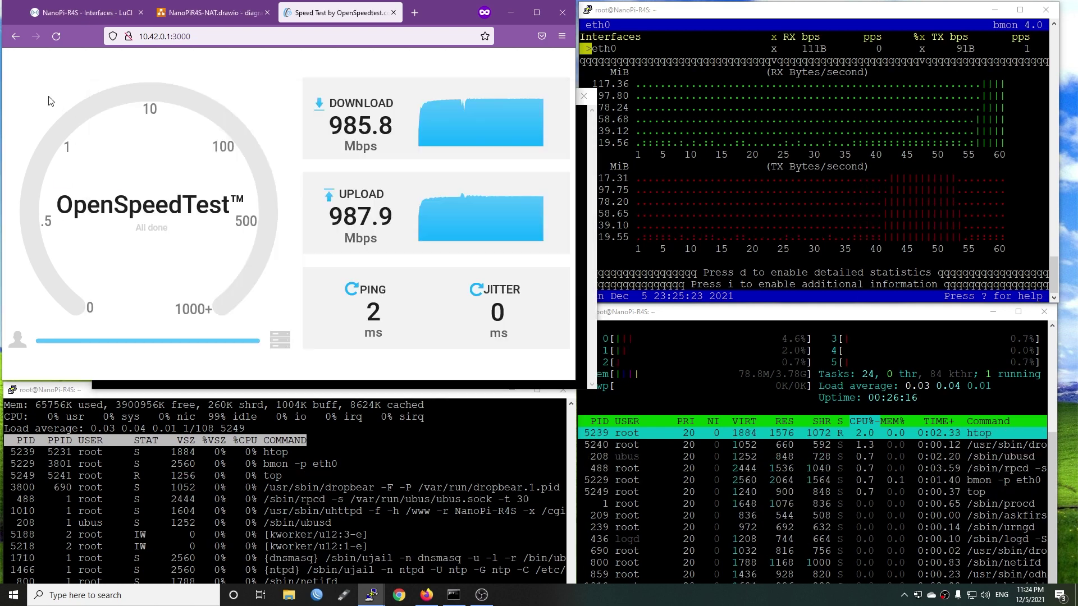
# Open a Command Prompt window, make it taller and shift it slightly left
pyautogui.click(453, 595)
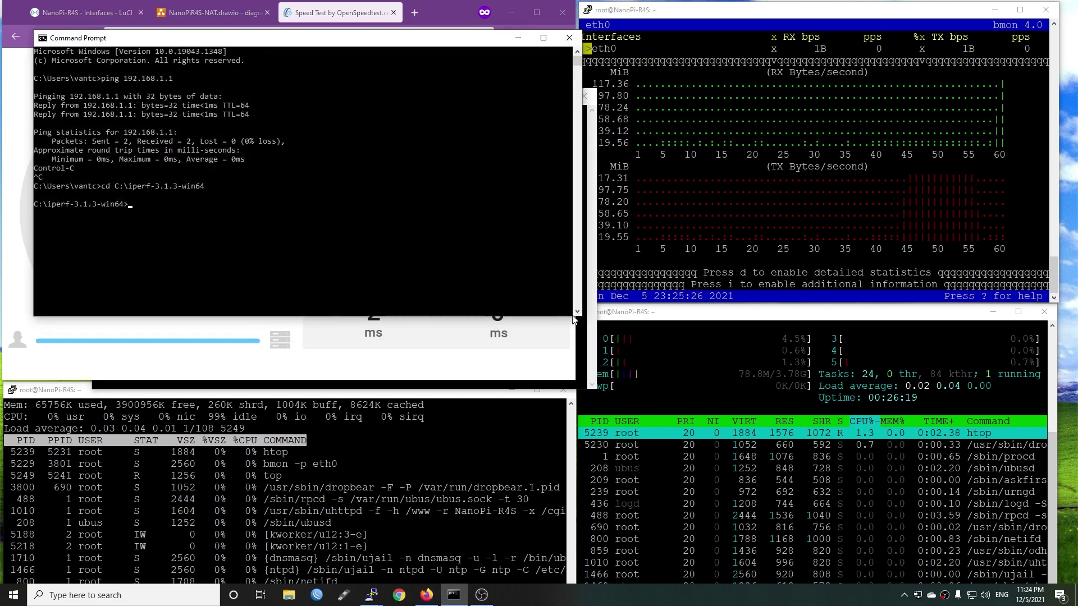
pyautogui.moveTo(573, 318); pyautogui.dragTo(572, 370)
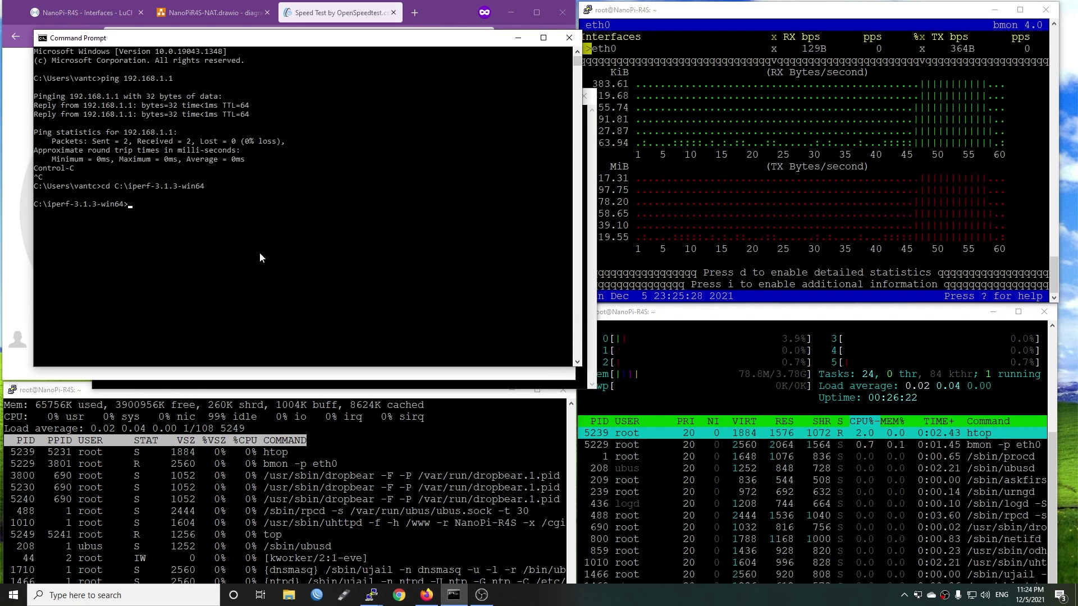
pyautogui.click(259, 250)
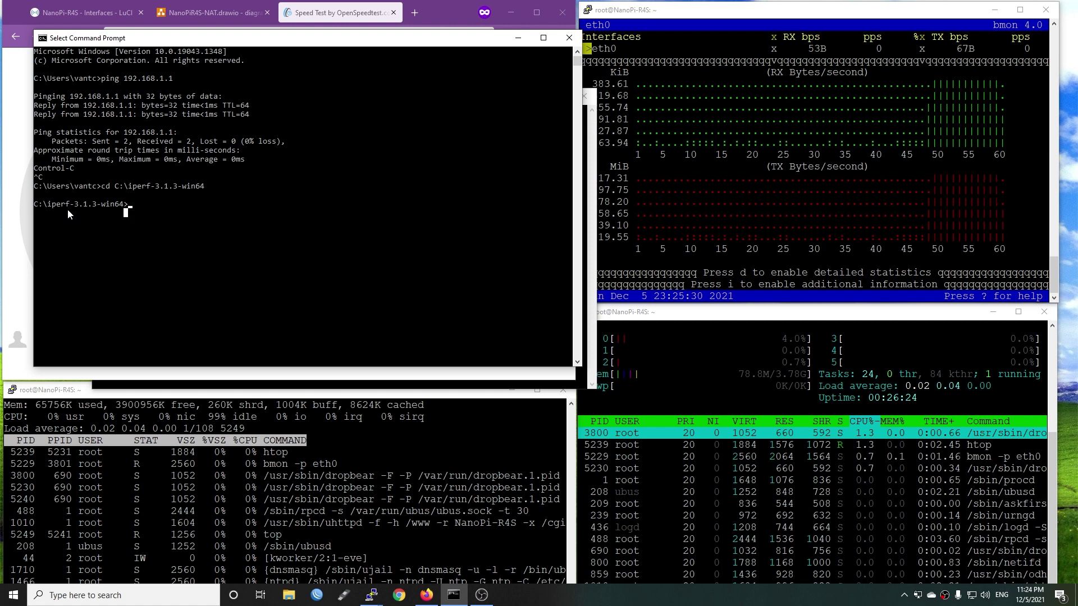
pyautogui.moveTo(185, 38); pyautogui.dragTo(164, 37)
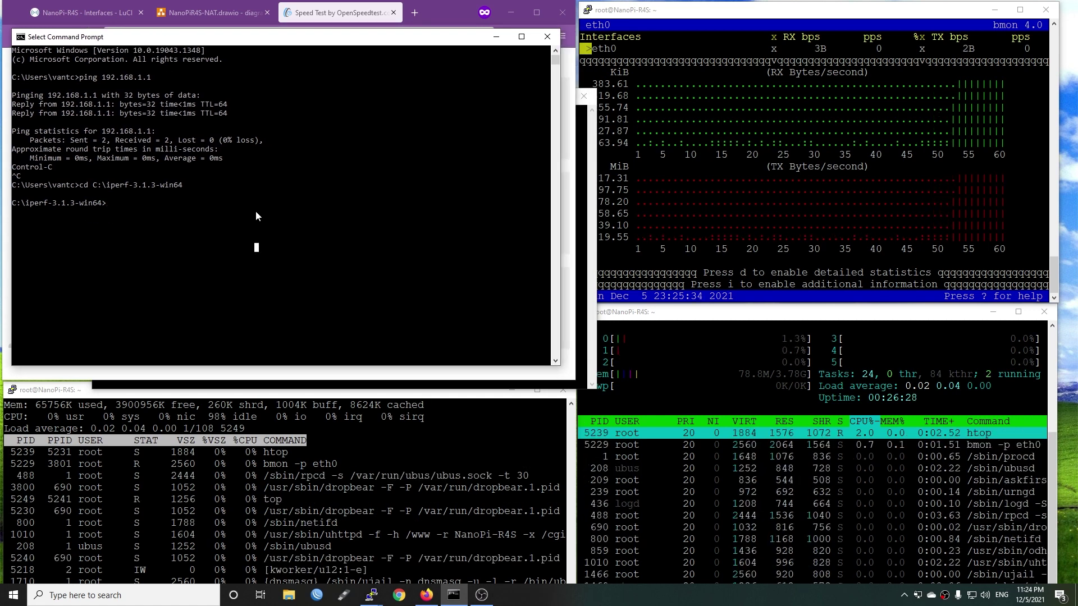
# Run iperf3 -c 10.42.0.1 from C:\iperf-3.1.3-win64, averaging 941 Mbits/sec
pyautogui.write('iperf3')
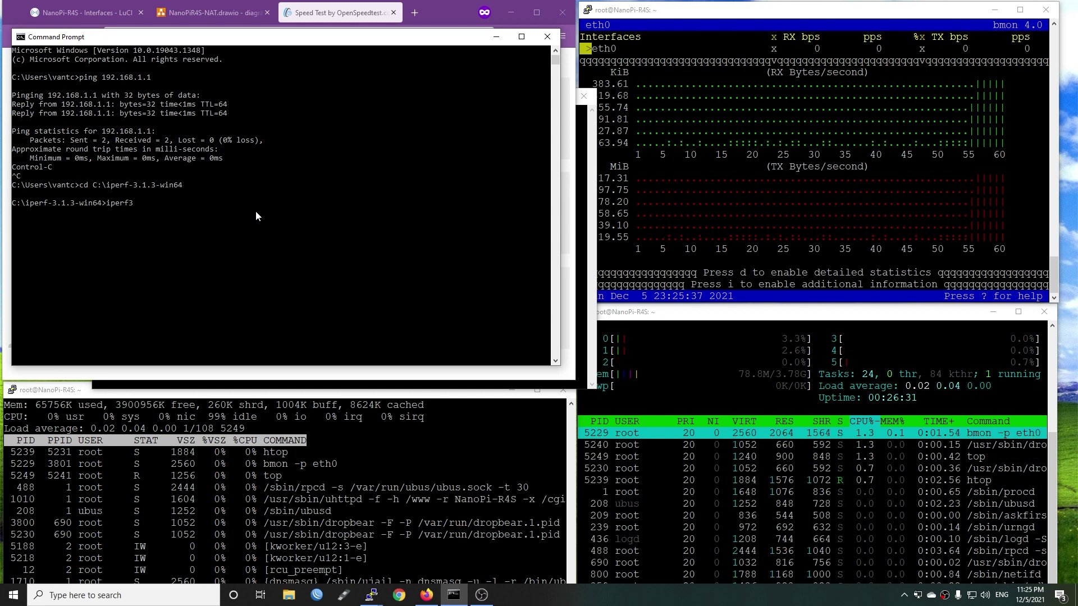
pyautogui.press('Tab')
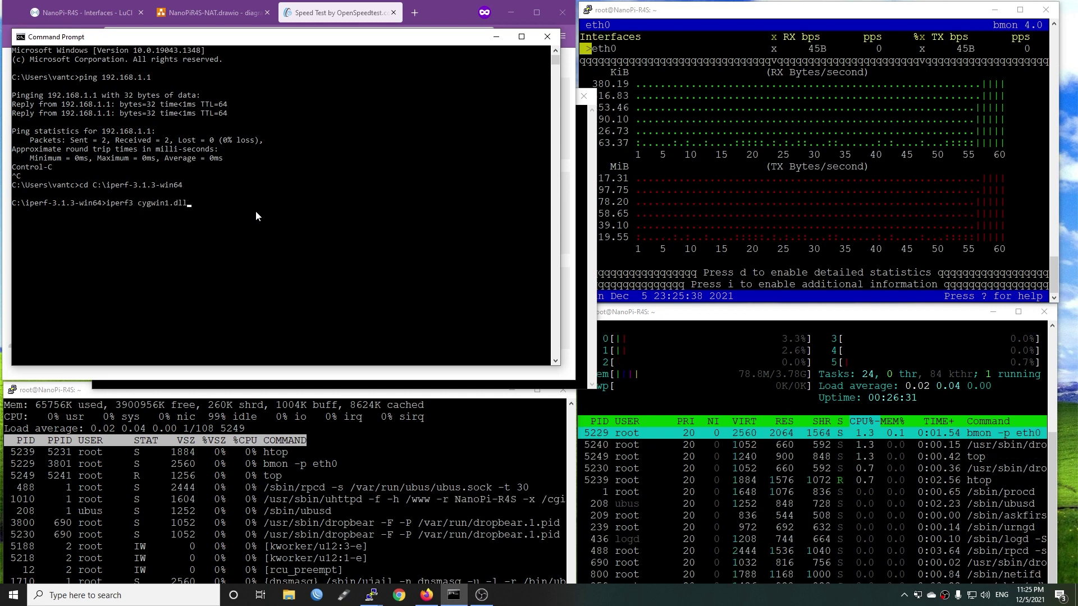
pyautogui.press('BackSpace')
pyautogui.press('BackSpace')
pyautogui.press('BackSpace')
pyautogui.press('BackSpace')
pyautogui.press('BackSpace')
pyautogui.press('BackSpace')
pyautogui.press('BackSpace')
pyautogui.press('BackSpace')
pyautogui.press('BackSpace')
pyautogui.press('BackSpace')
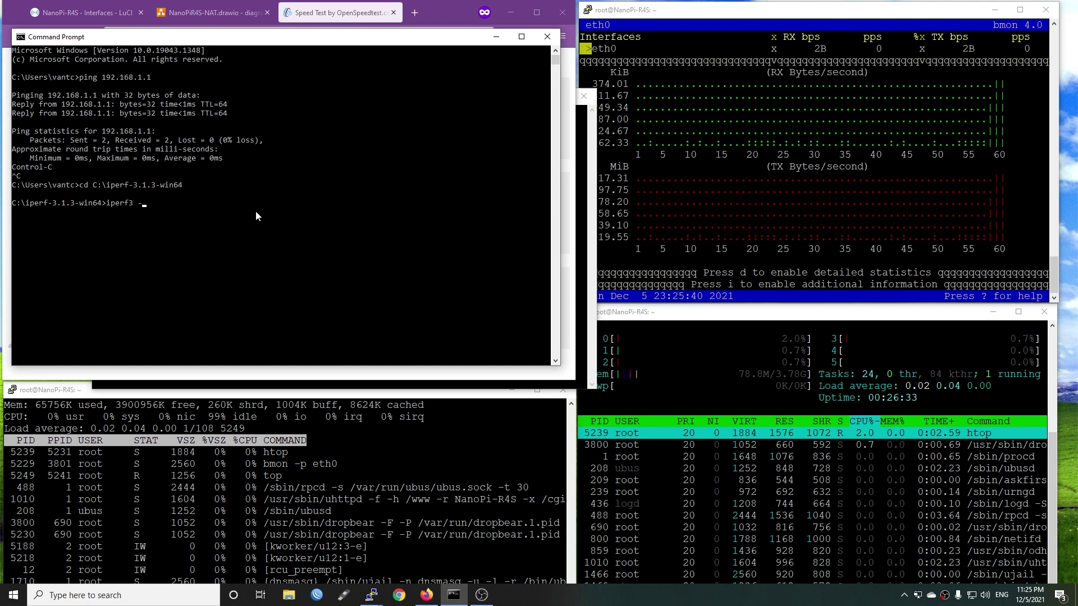
pyautogui.write('c ')
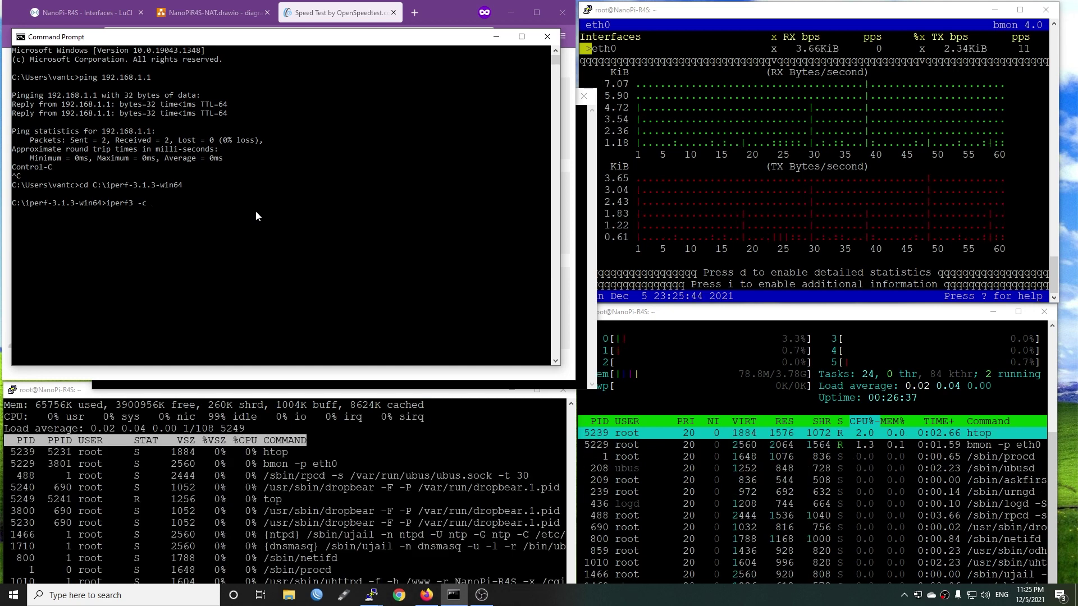
pyautogui.write('10.')
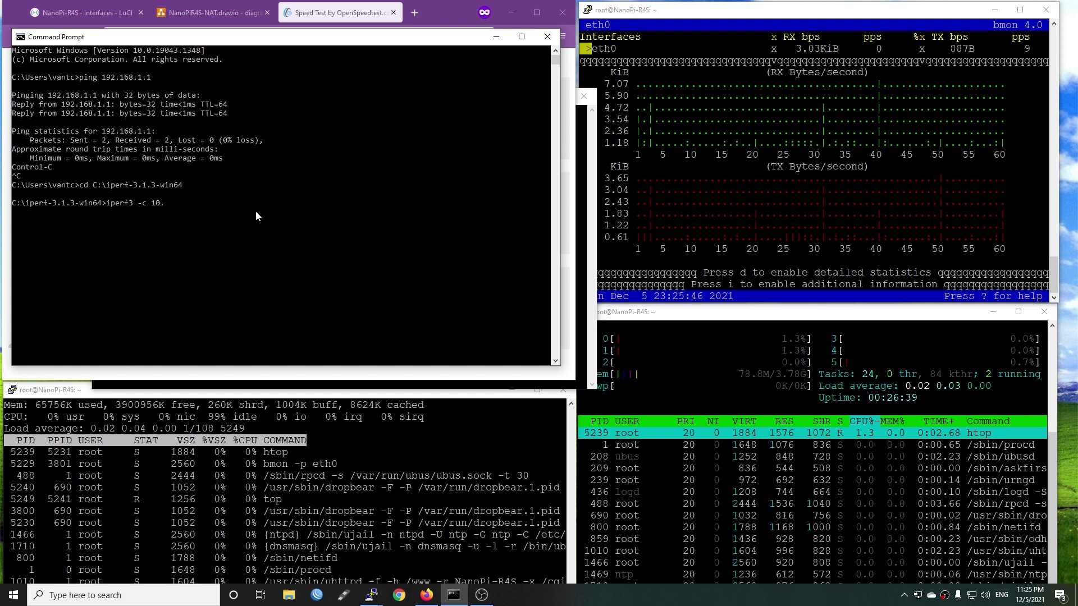
pyautogui.write('42.0.1')
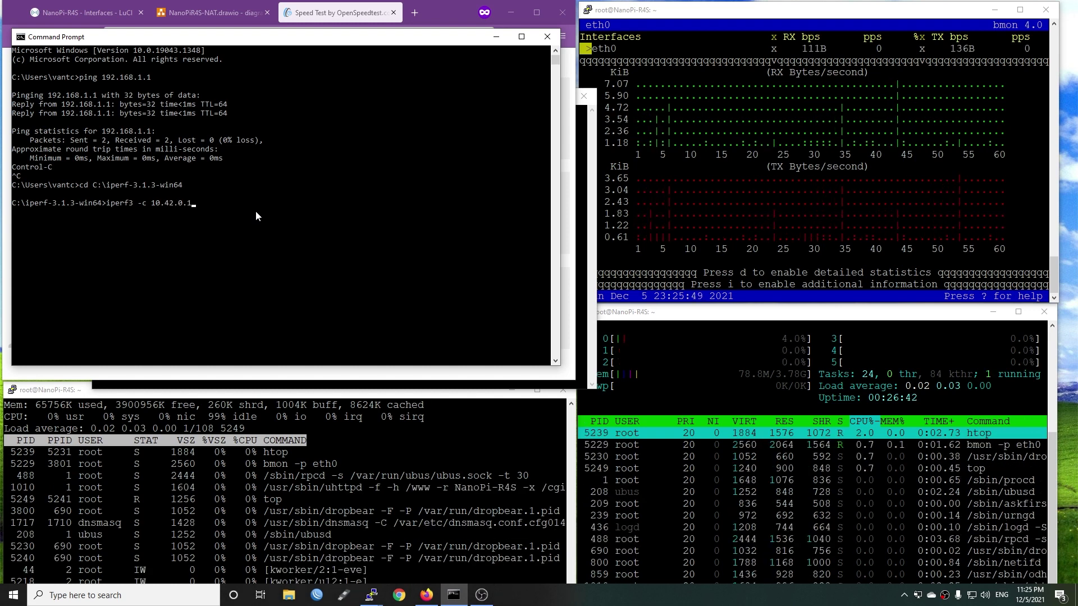
pyautogui.press('Return')
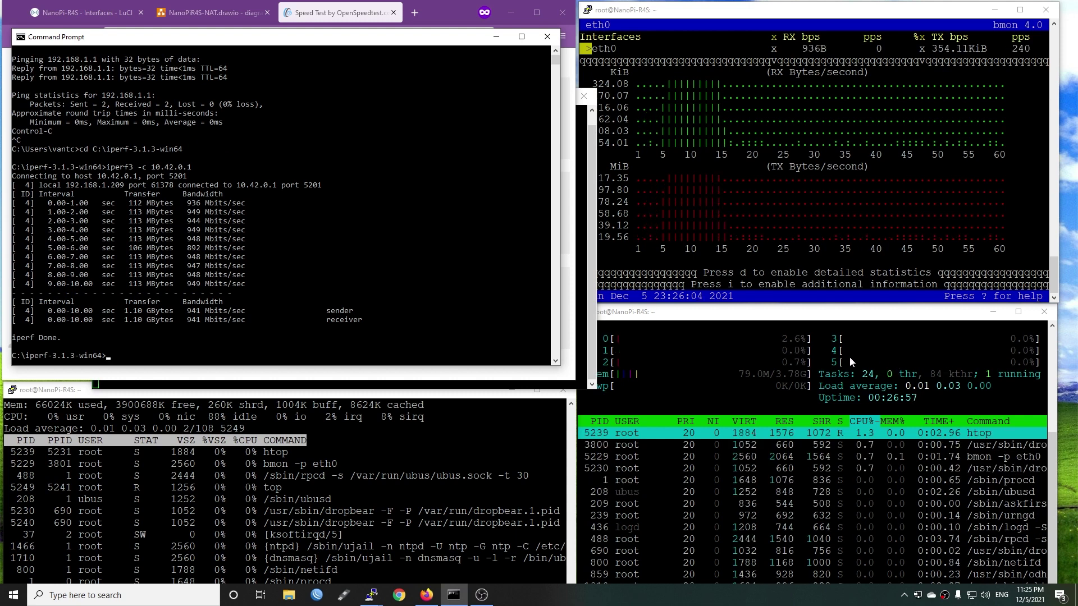
# Rerun the same iperf3 test to 10.42.0.1, averaging 940 Mbits/sec
pyautogui.click(297, 292)
pyautogui.press('Escape')
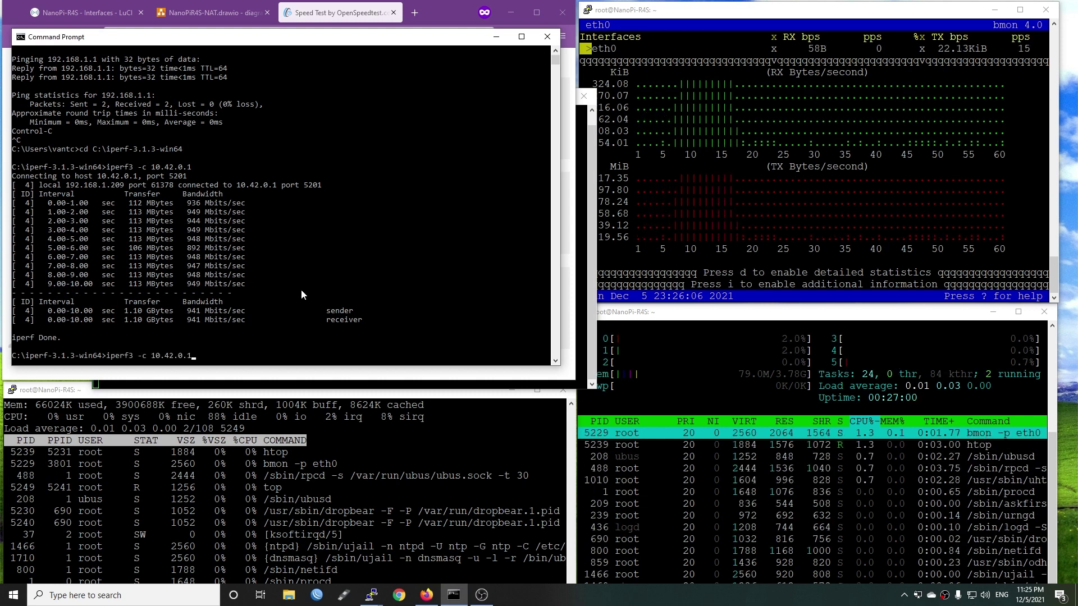
pyautogui.press('Up')
pyautogui.press('Return')
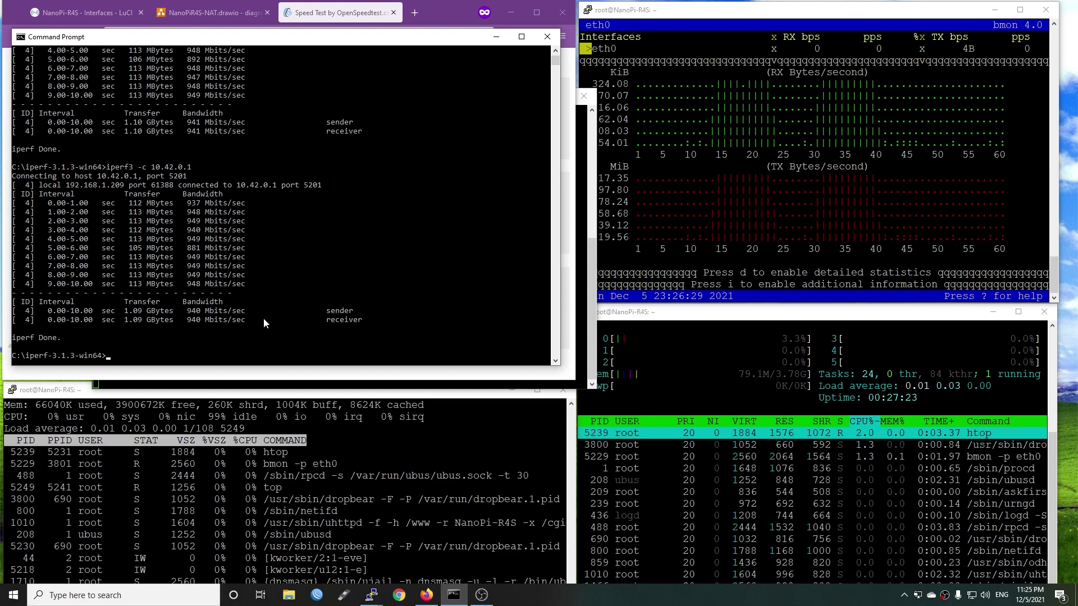
# Untick Software flow offloading under LuCI Network > Firewall, Save & Apply, then return to OpenSpeedTest
pyautogui.click(84, 12)
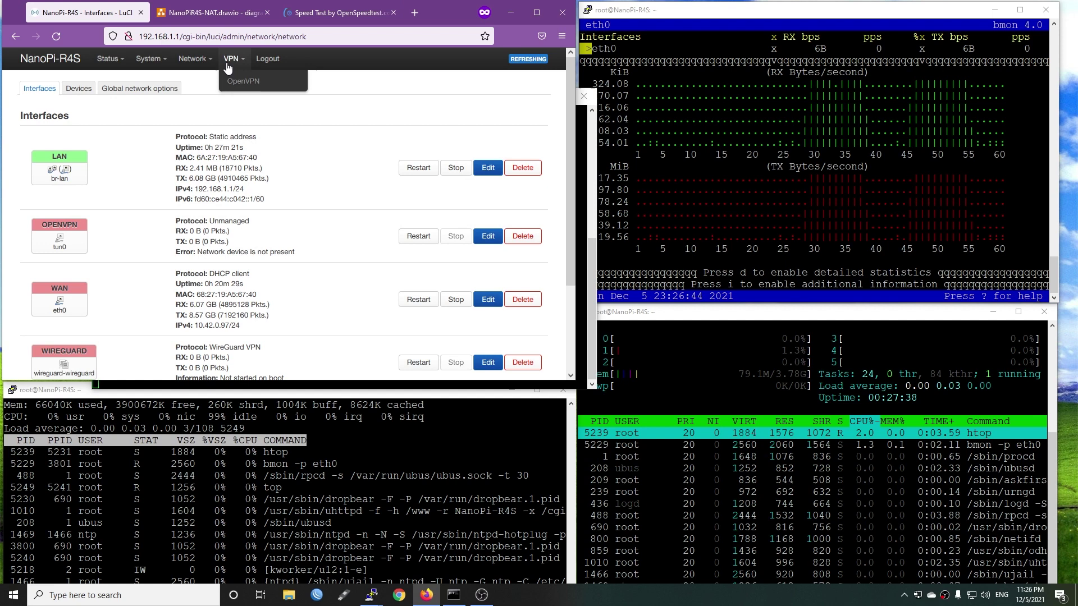
pyautogui.moveTo(193, 66)
pyautogui.click(194, 139)
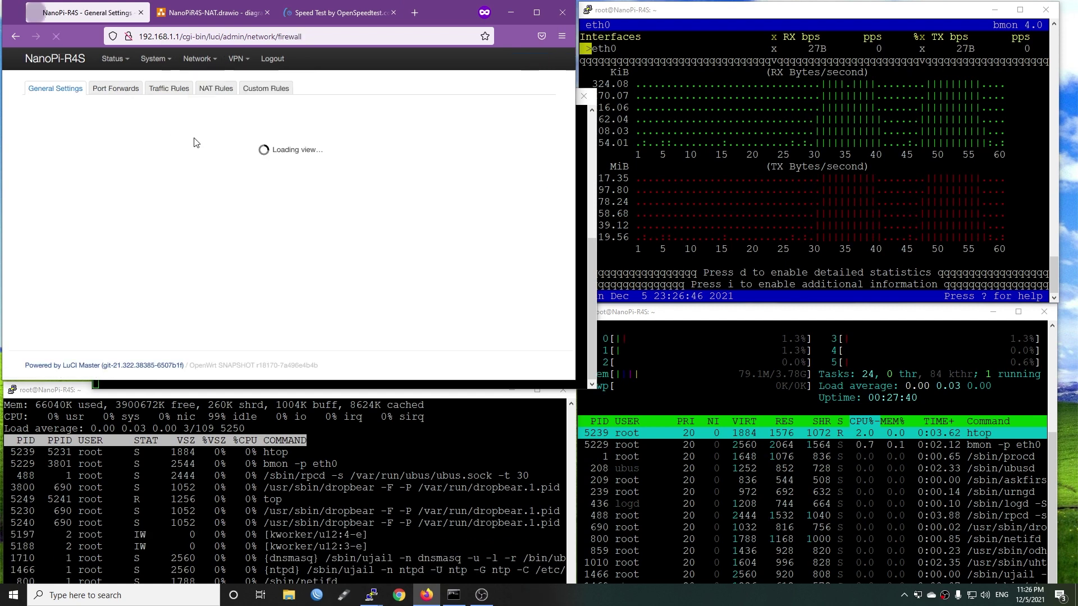
pyautogui.scroll(-3, 307, 243)
pyautogui.scroll(2, 225, 243)
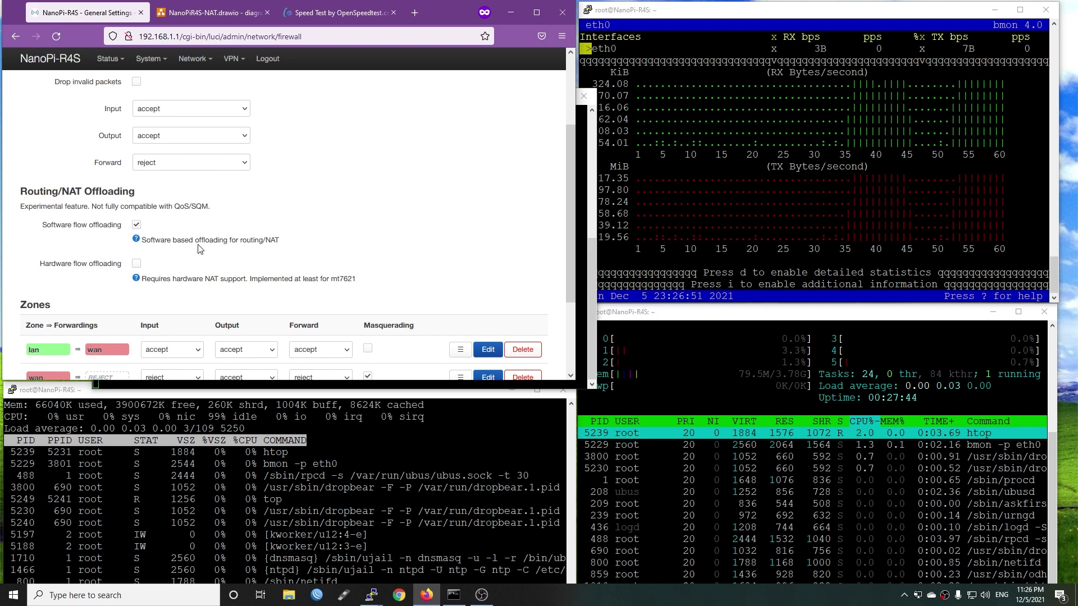
pyautogui.click(136, 225)
pyautogui.scroll(-2, 356, 258)
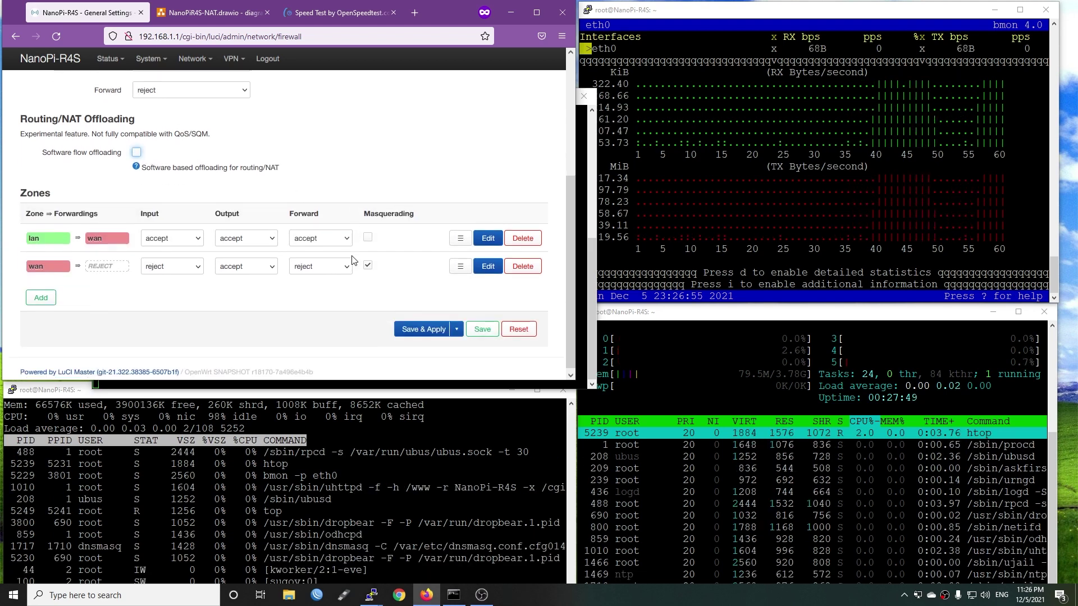
pyautogui.click(409, 324)
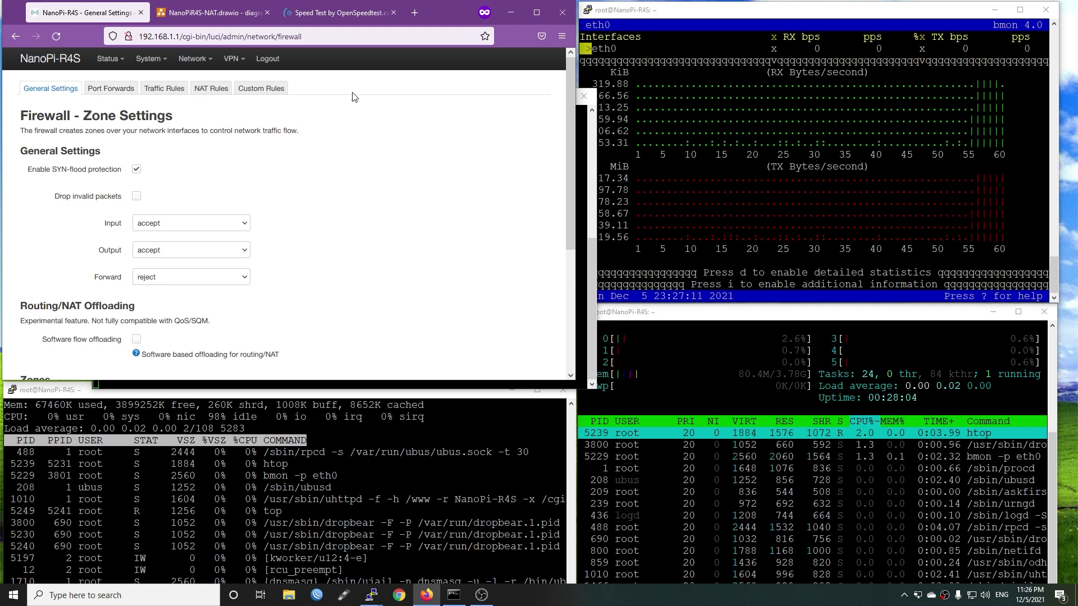
pyautogui.click(358, 15)
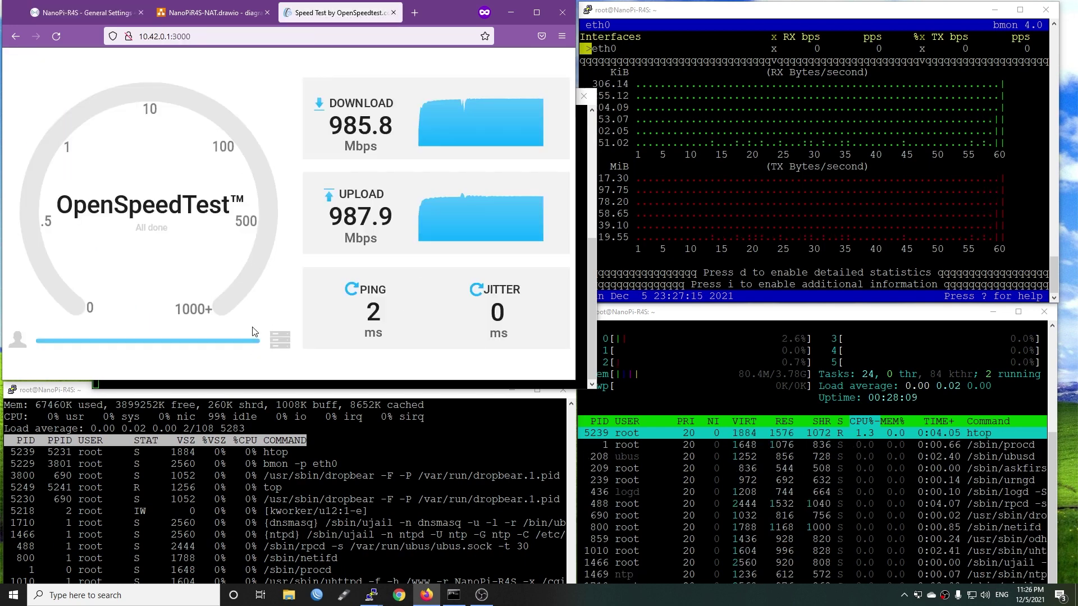
# Reload OpenSpeedTest and run it twice, finishing at 985.3 Mbps down, 983.3 up, 2 ms ping
pyautogui.click(56, 36)
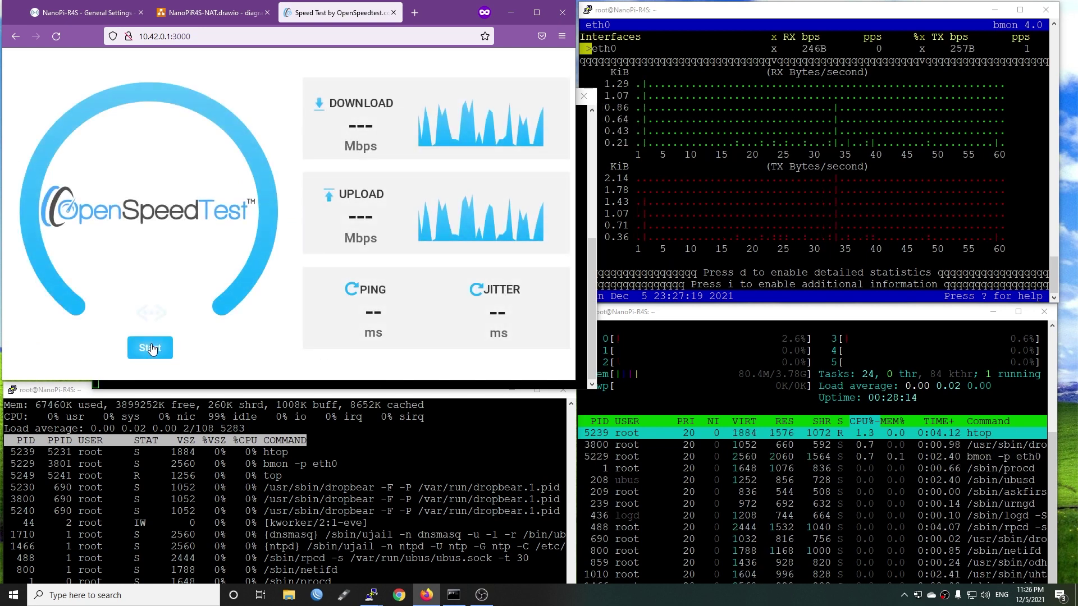
pyautogui.click(150, 348)
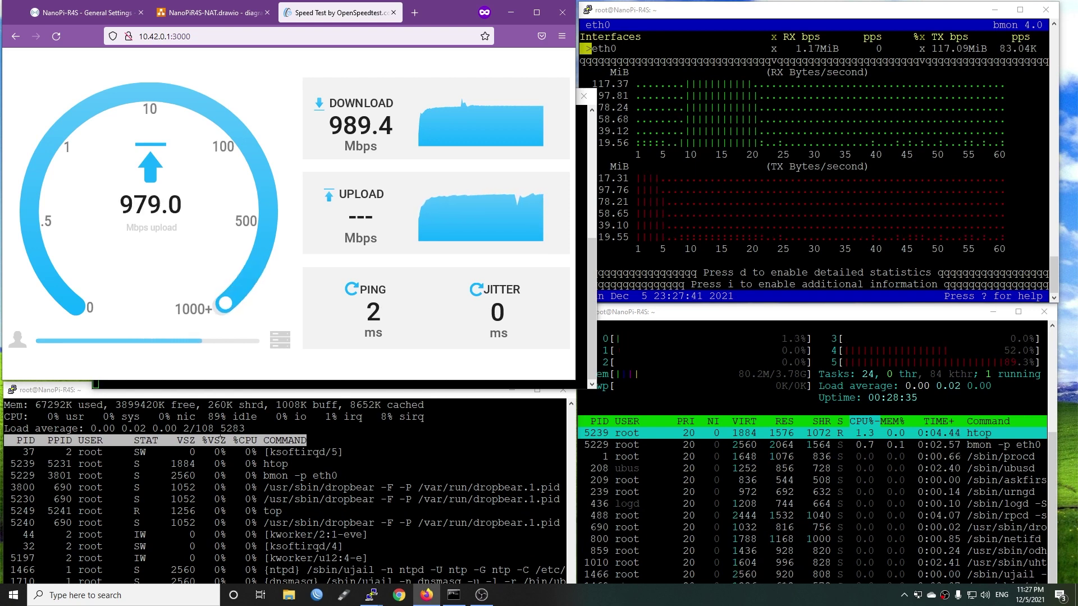
pyautogui.hotkey('alt', 'Tab')
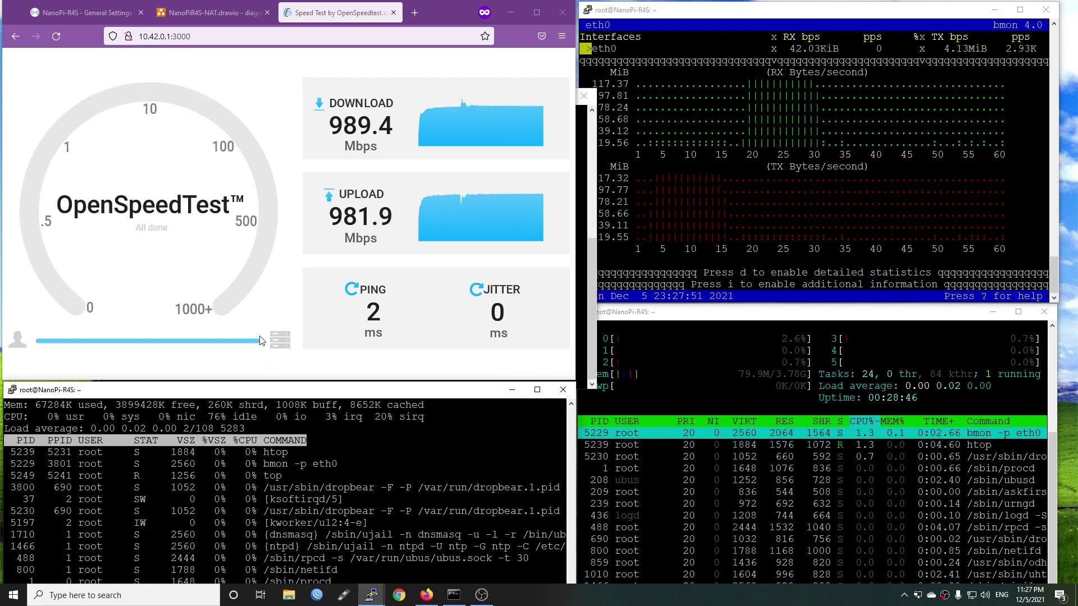
pyautogui.click(60, 34)
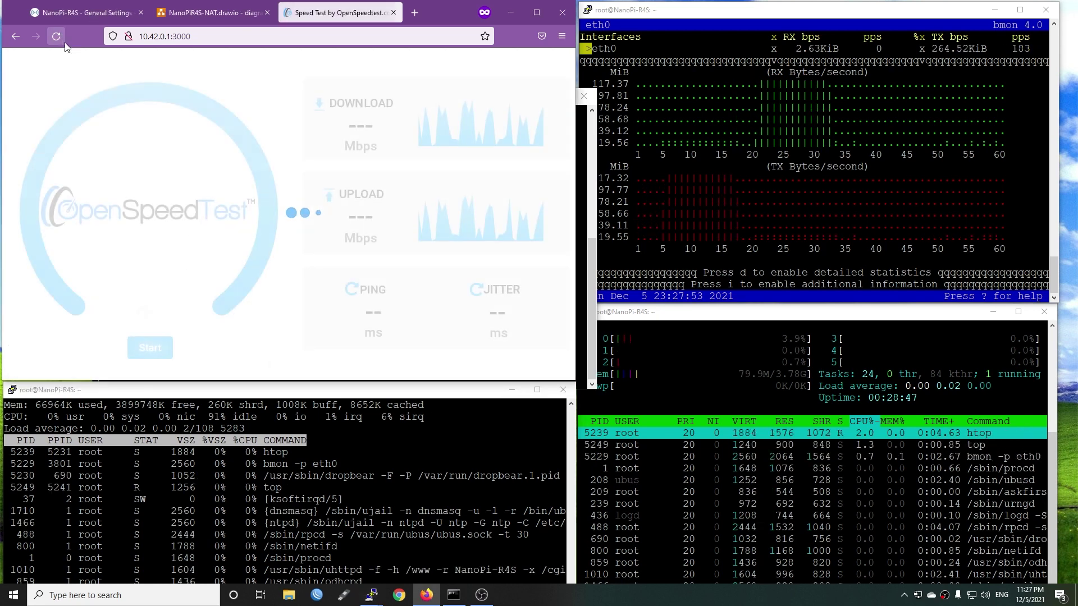
pyautogui.click(151, 348)
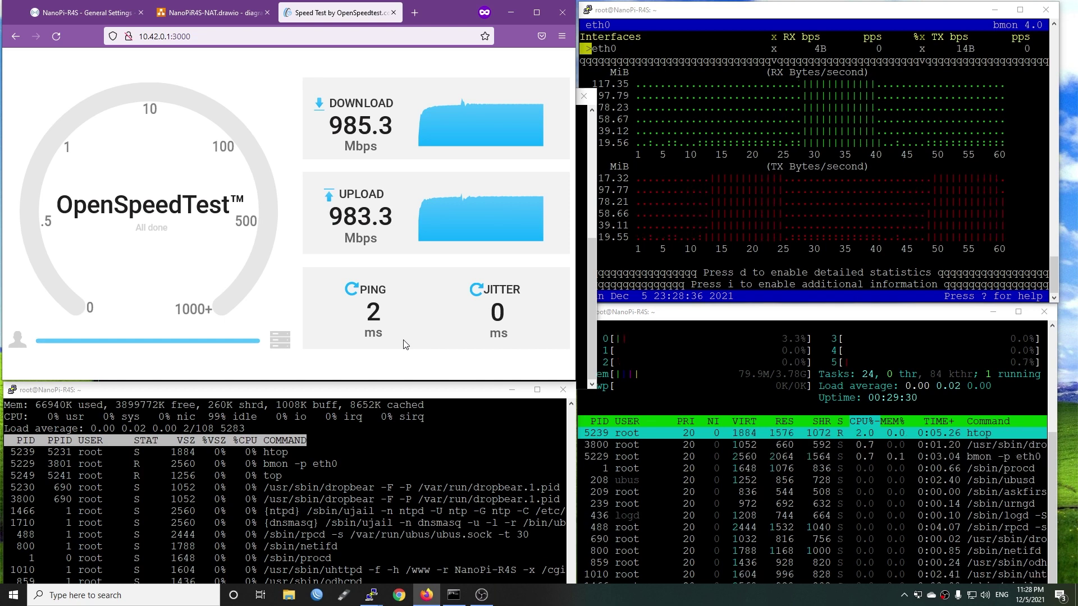
# Retry iperf3 -c 10.42.0.1 twice in Command Prompt (refused), then bring up the PuTTY server window
pyautogui.click(500, 9)
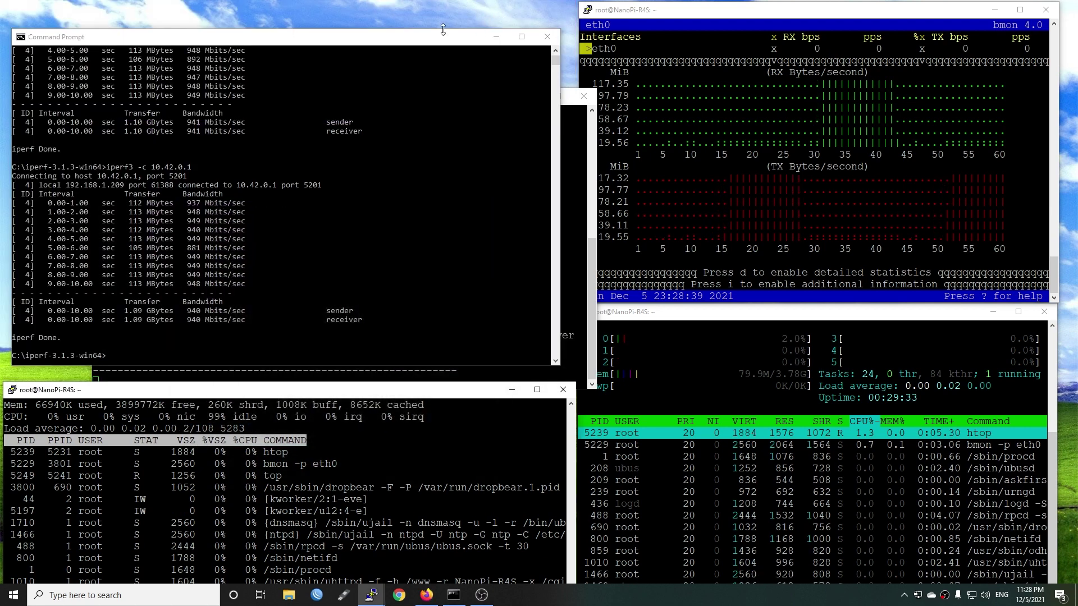
pyautogui.click(402, 317)
pyautogui.press('Up')
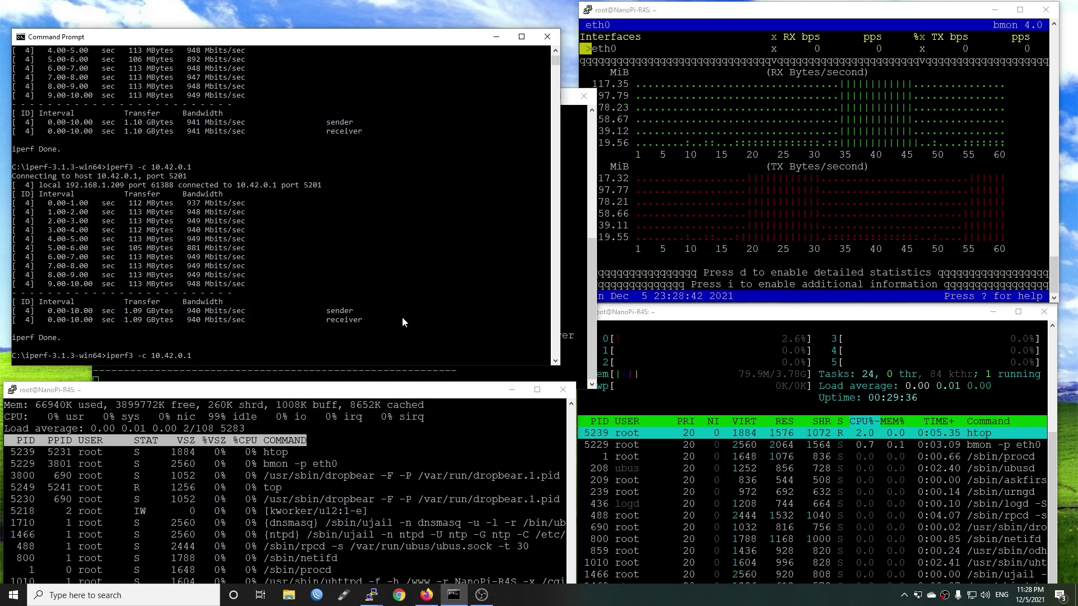
pyautogui.press('Return')
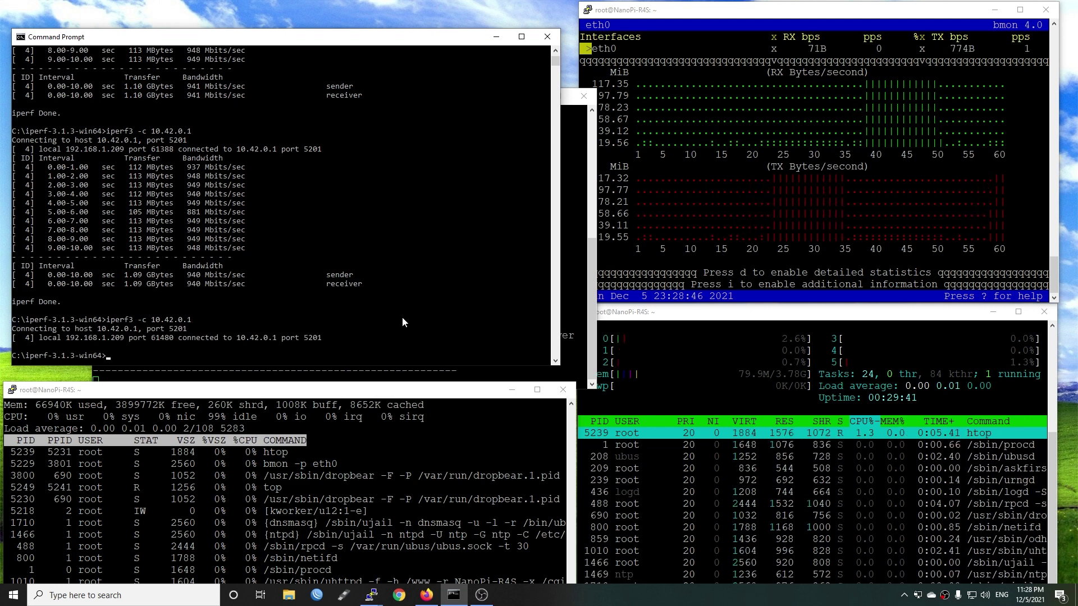
pyautogui.press('Up')
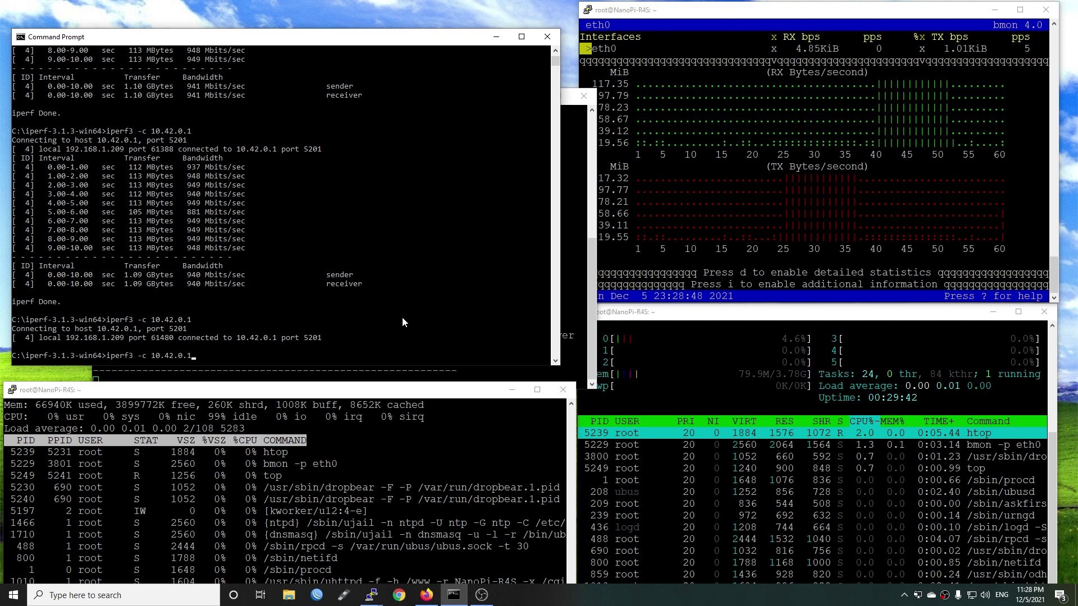
pyautogui.press('Return')
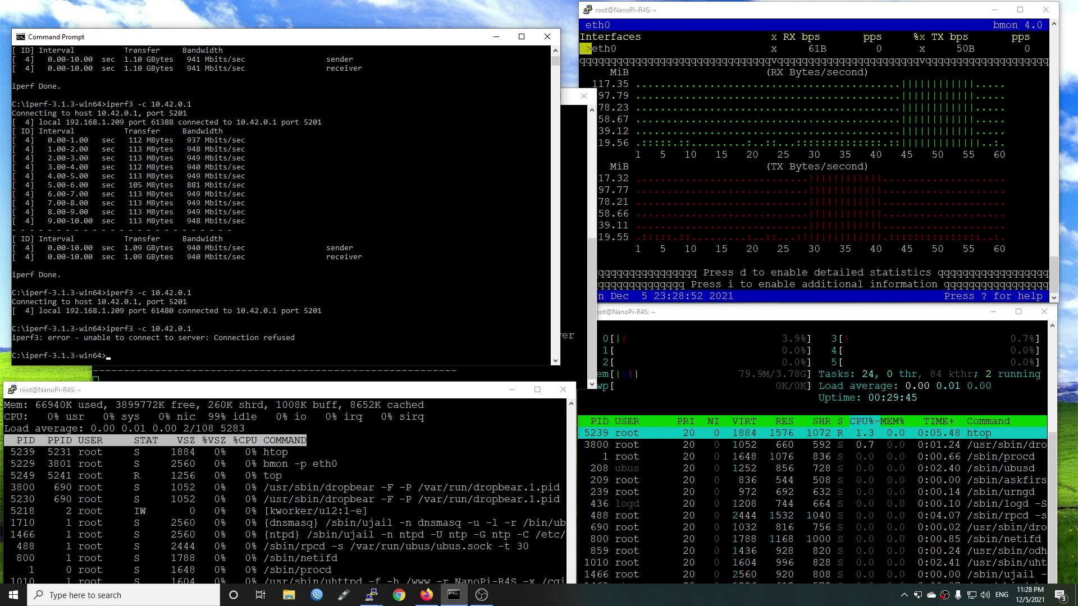
pyautogui.hotkey('alt', 'Tab')
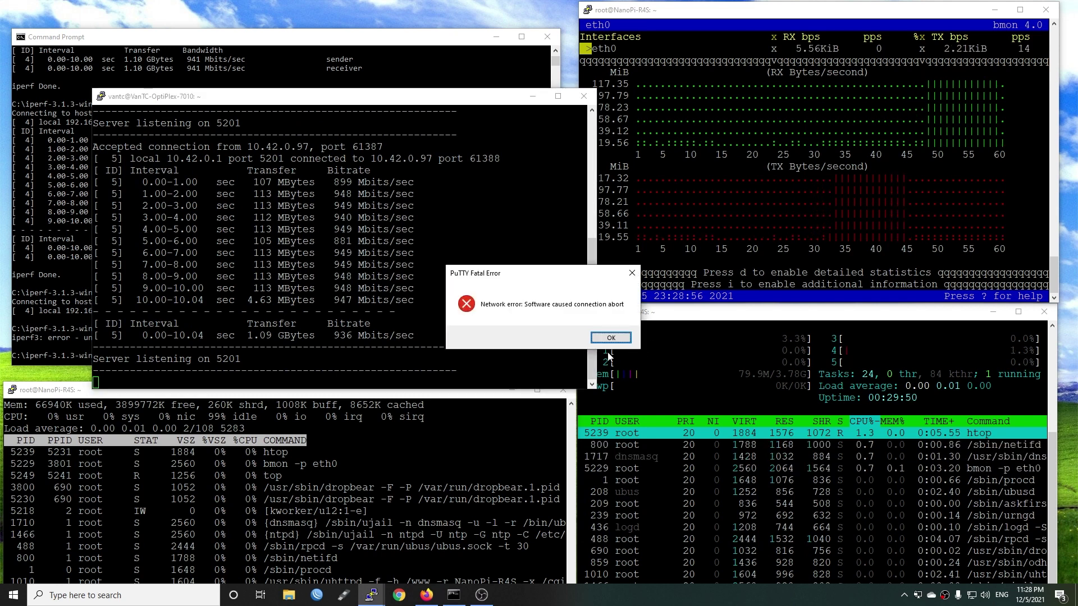
# Dismiss the connection-abort error, restart the PuTTY session and log in with the user name
pyautogui.click(612, 340)
pyautogui.rightClick(266, 96)
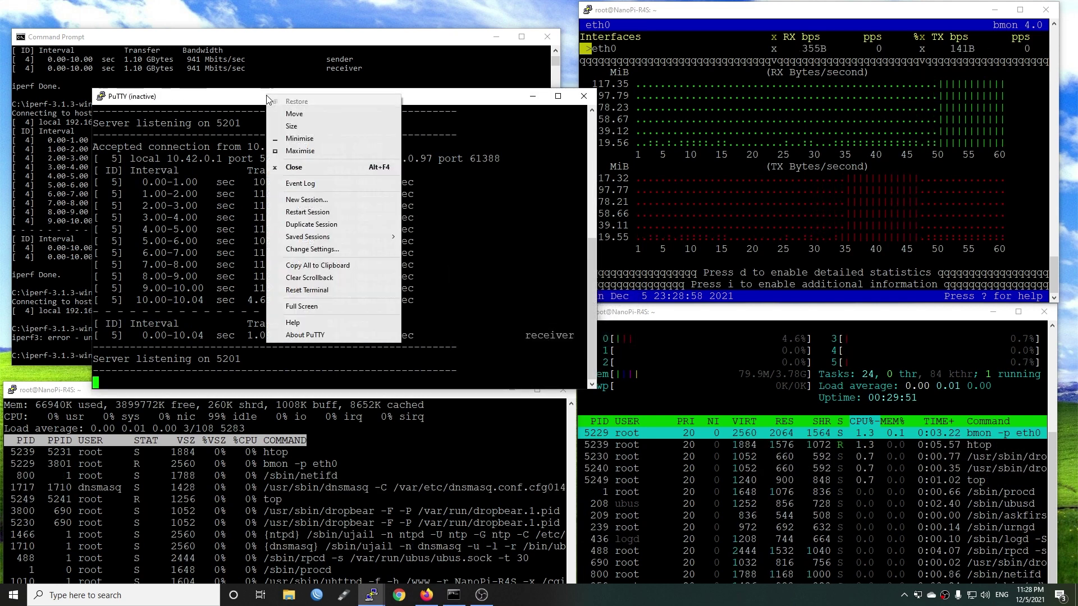
pyautogui.click(324, 212)
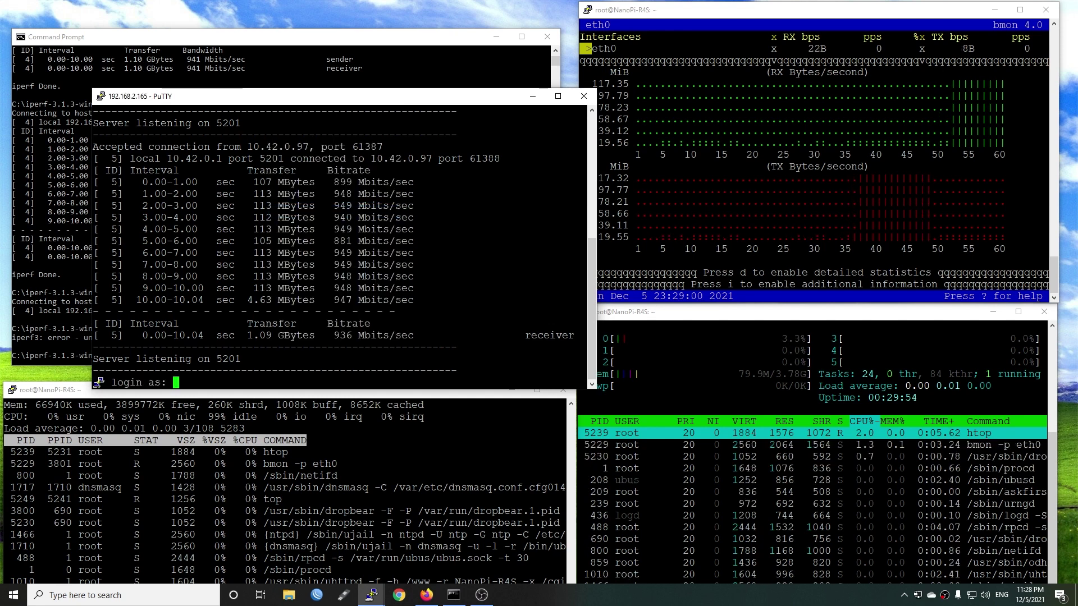
pyautogui.write('vant')
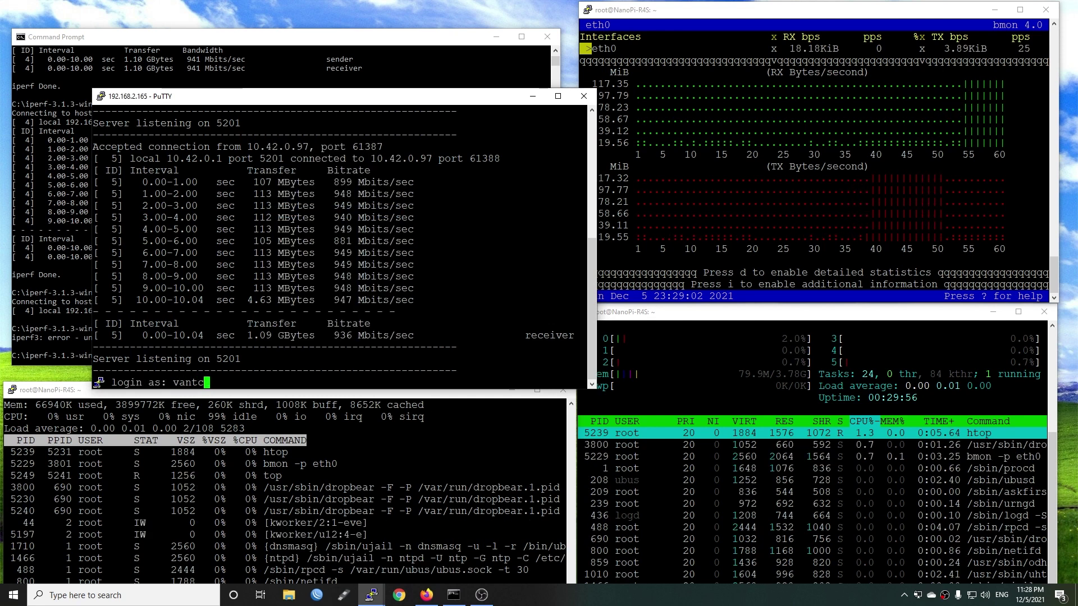
pyautogui.write('c')
pyautogui.press('Return')
pyautogui.press('Return')
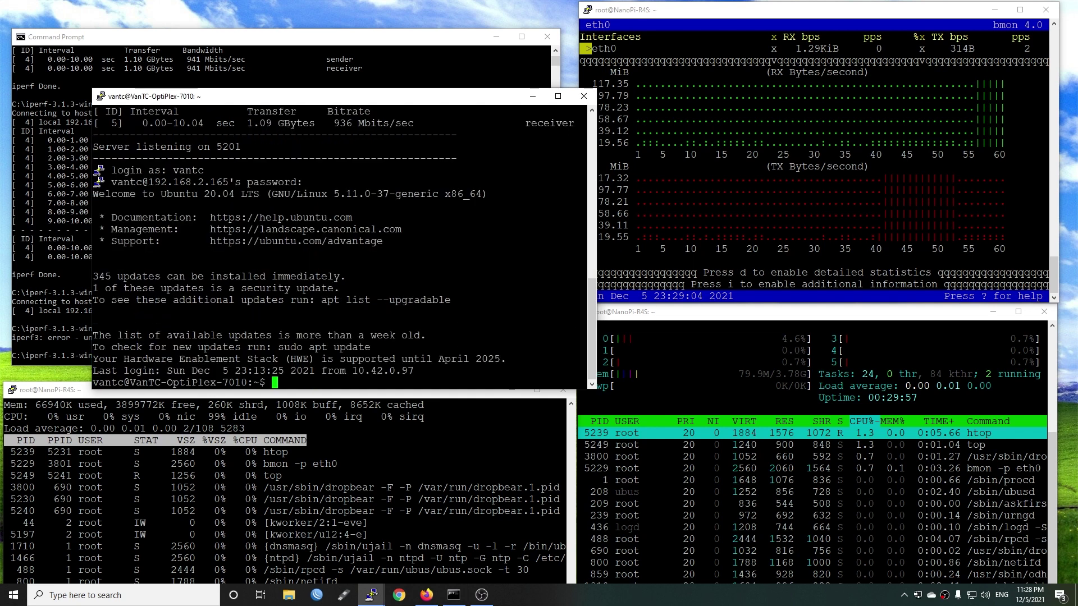
# Start the iperf3 server with iperf3 -s on port 5201 and minimize PuTTY
pyautogui.write('iperf3')
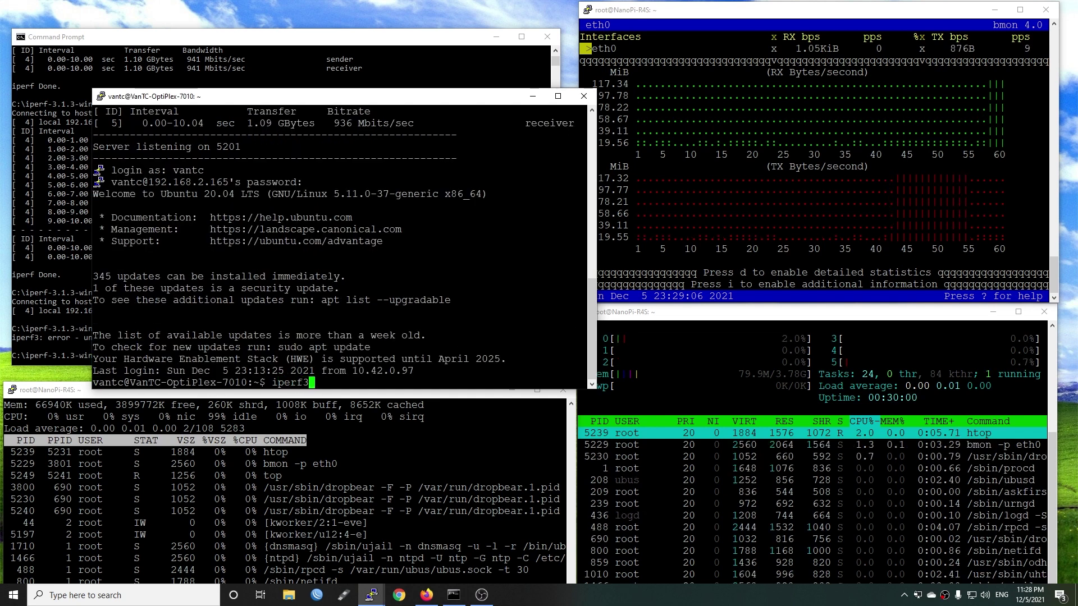
pyautogui.press('Return')
pyautogui.write('iperf3 ')
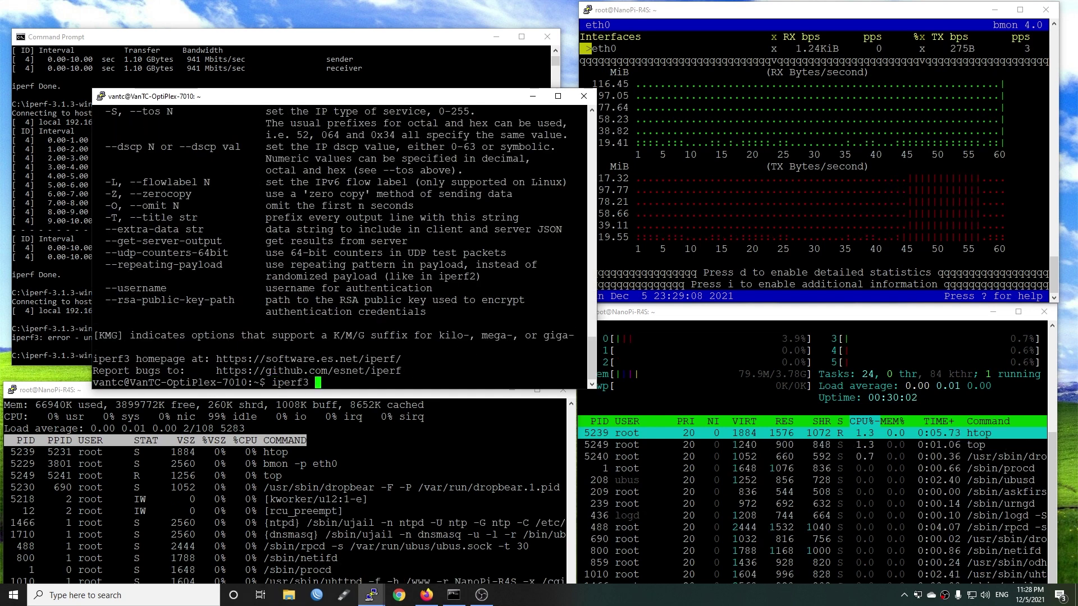
pyautogui.write('-s')
pyautogui.press('Return')
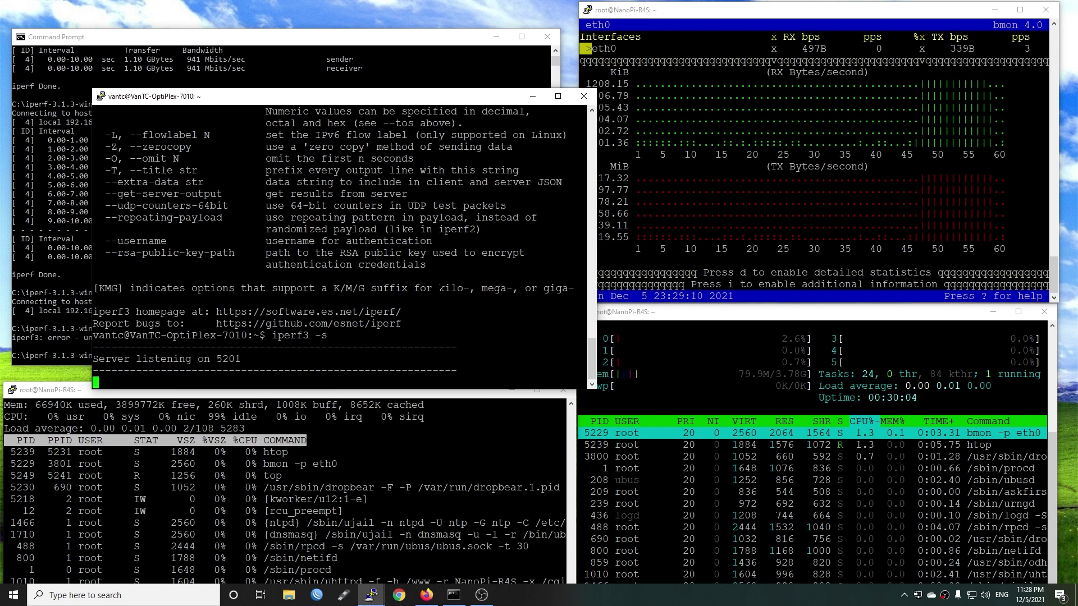
pyautogui.click(533, 96)
# Run iperf3 -c 10.42.0.1 and rerun it after the refusal, averaging about 928 Mbits/sec
pyautogui.click(294, 194)
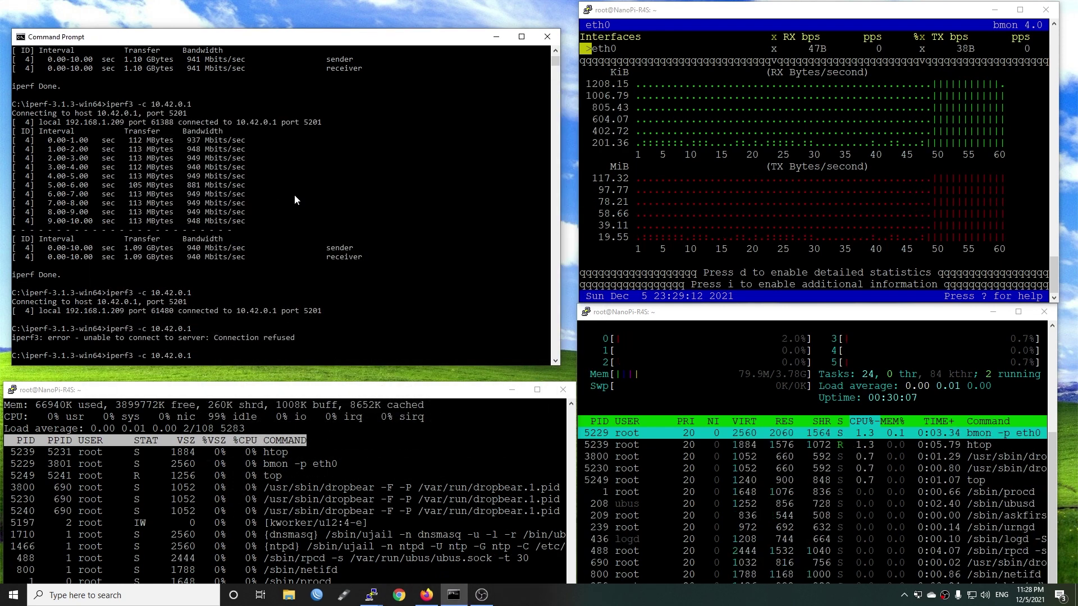
pyautogui.press('Return')
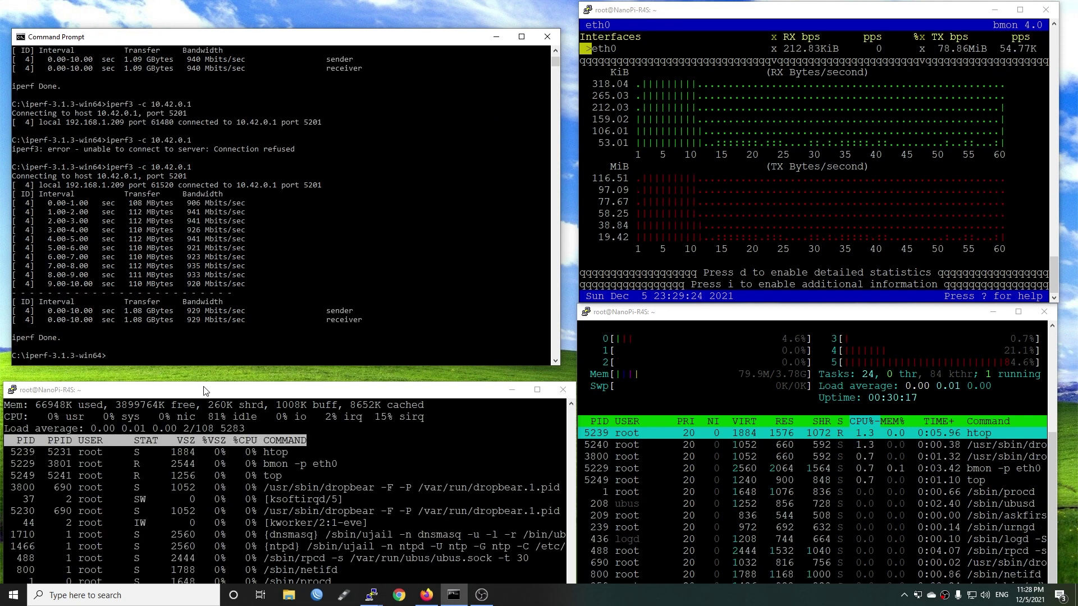
pyautogui.press('Up')
pyautogui.press('Return')
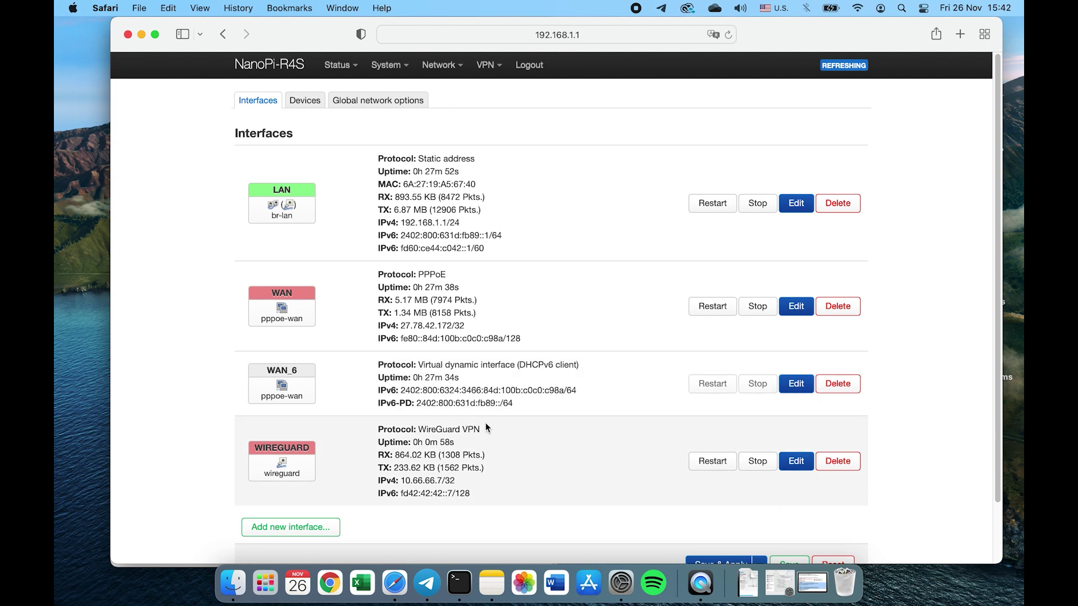
pyautogui.moveTo(421, 426); pyautogui.dragTo(523, 433)
pyautogui.click(787, 460)
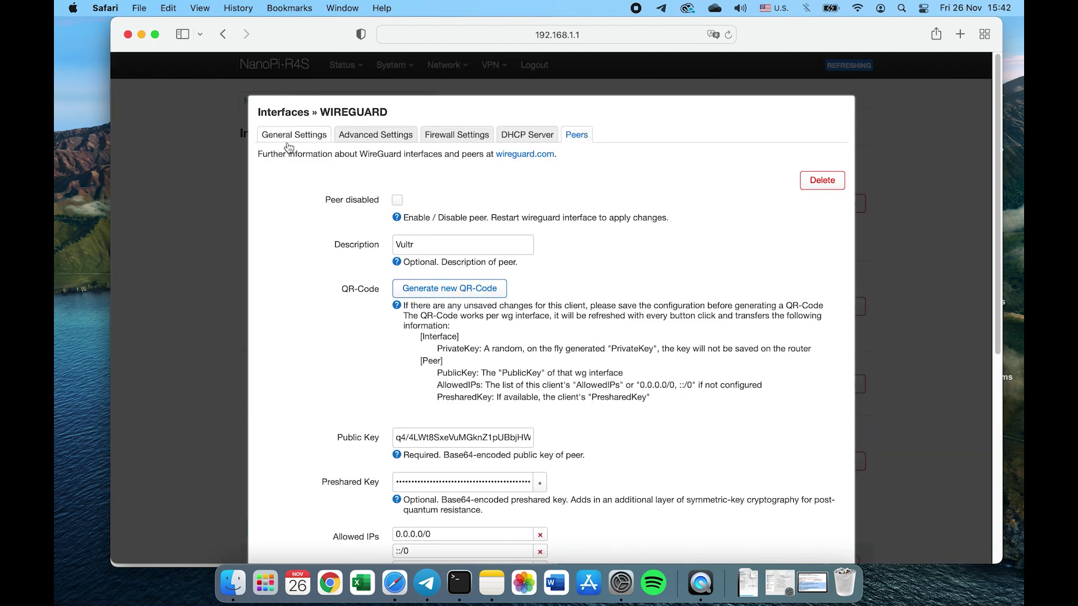
pyautogui.click(290, 141)
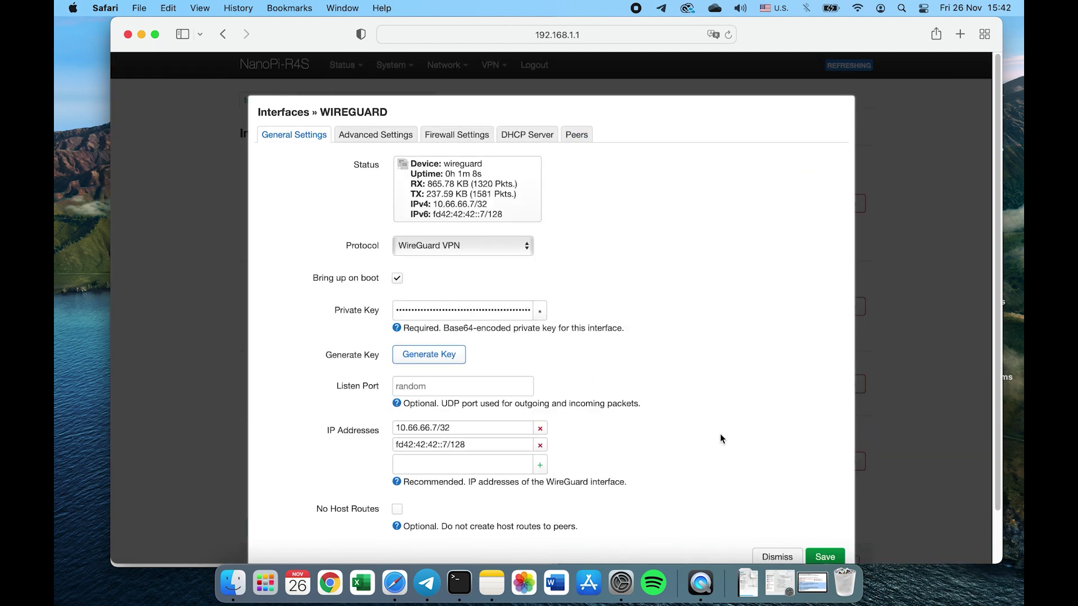
# Close the WireGuard interface editor without saving and bring the top and htop monitors forward
pyautogui.click(770, 557)
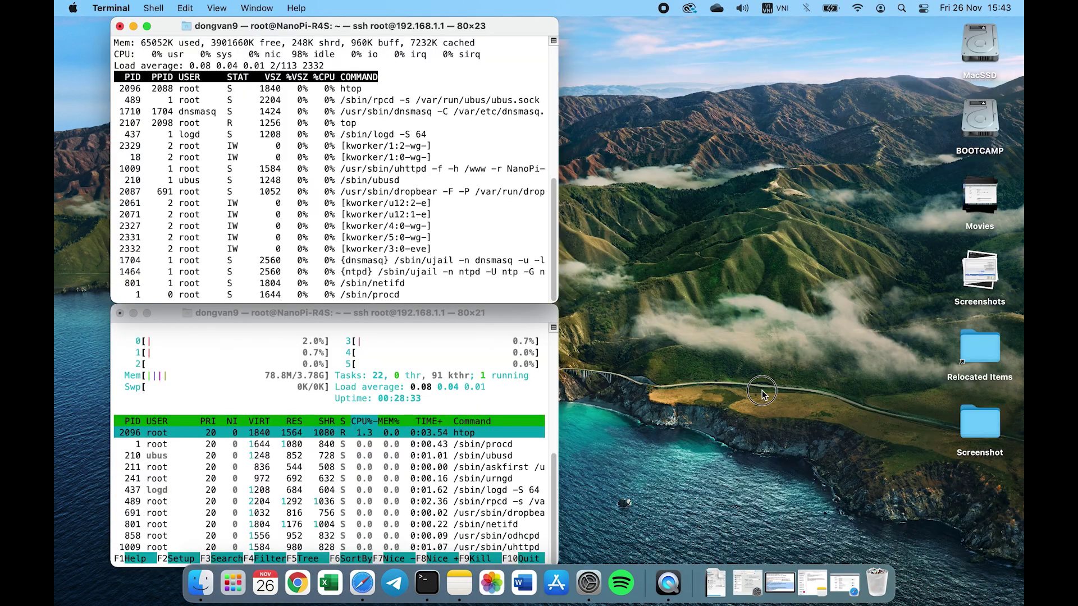
pyautogui.click(754, 390)
pyautogui.click(439, 298)
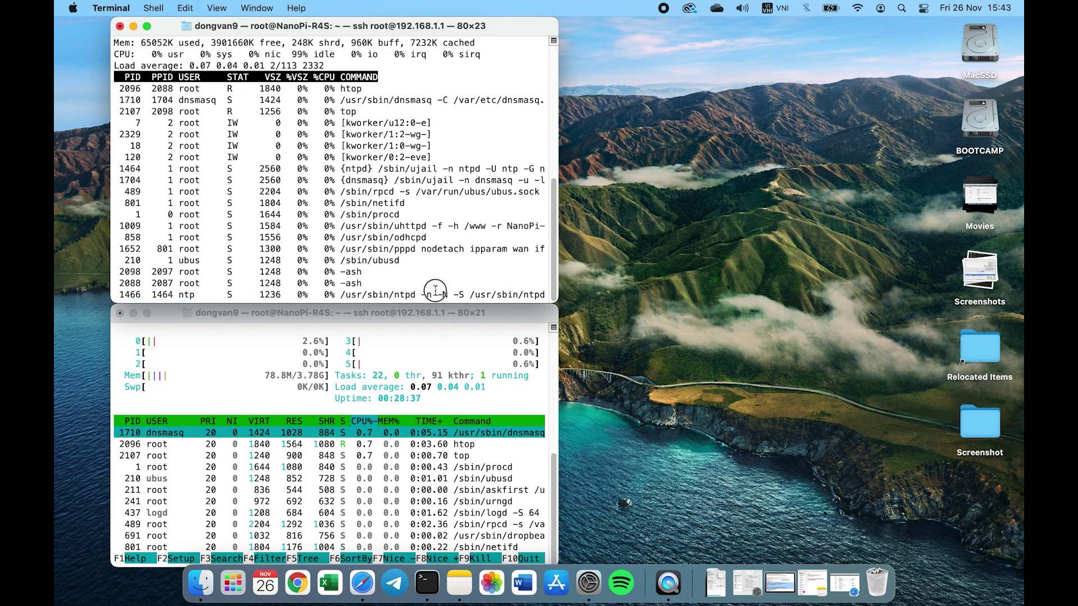
pyautogui.click(431, 355)
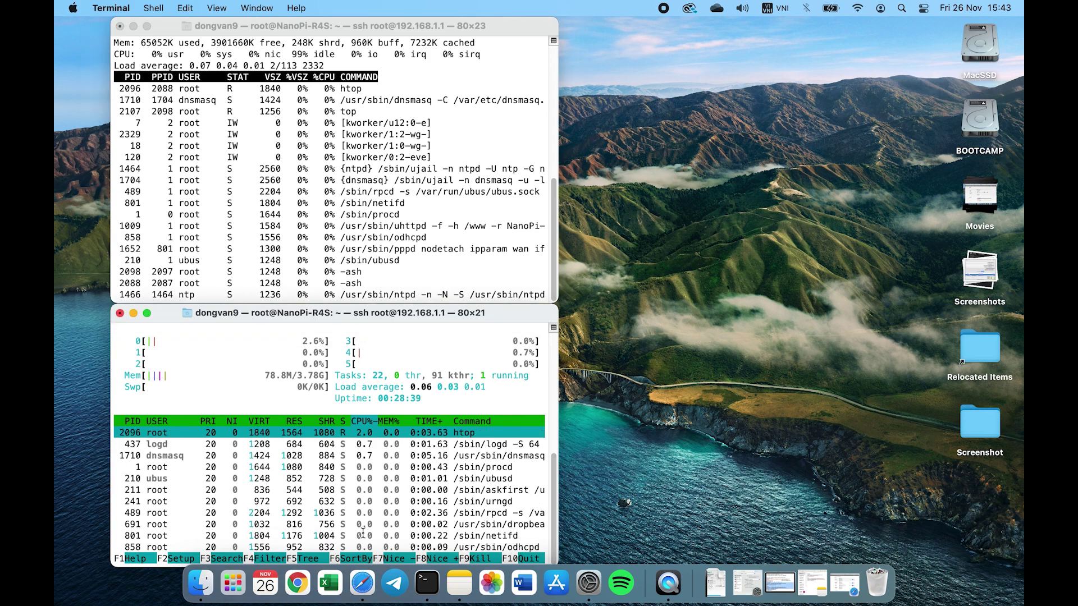
# Launch Speedtest via Spotlight and test against NetNam Ho Chi Minh City: 204 Mbps down, 54.4 up
pyautogui.press('super+space')
pyautogui.write('speedtest')
pyautogui.press('Return')
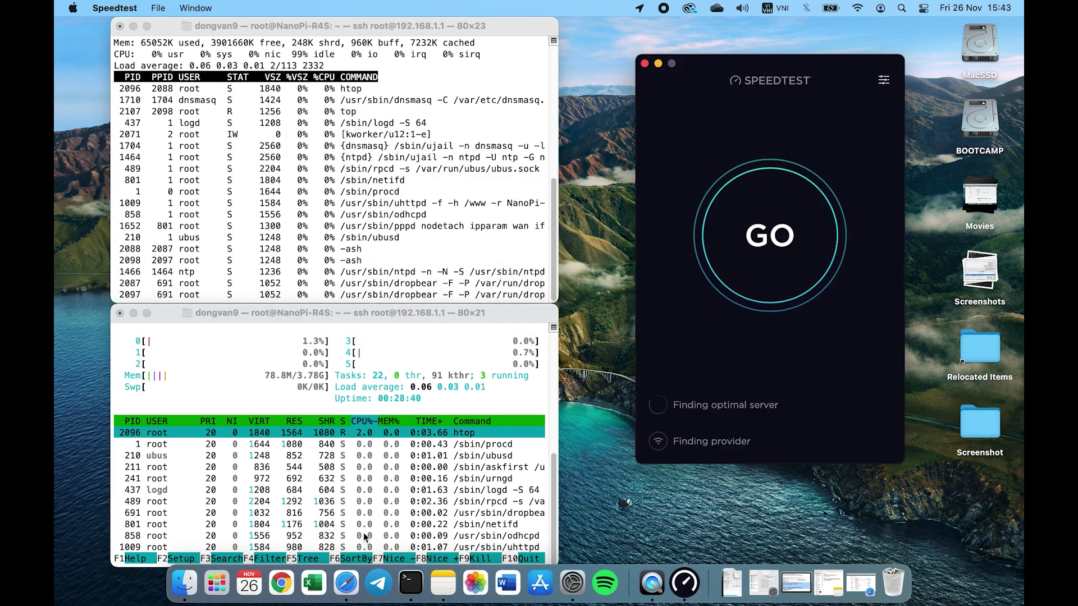
pyautogui.click(776, 281)
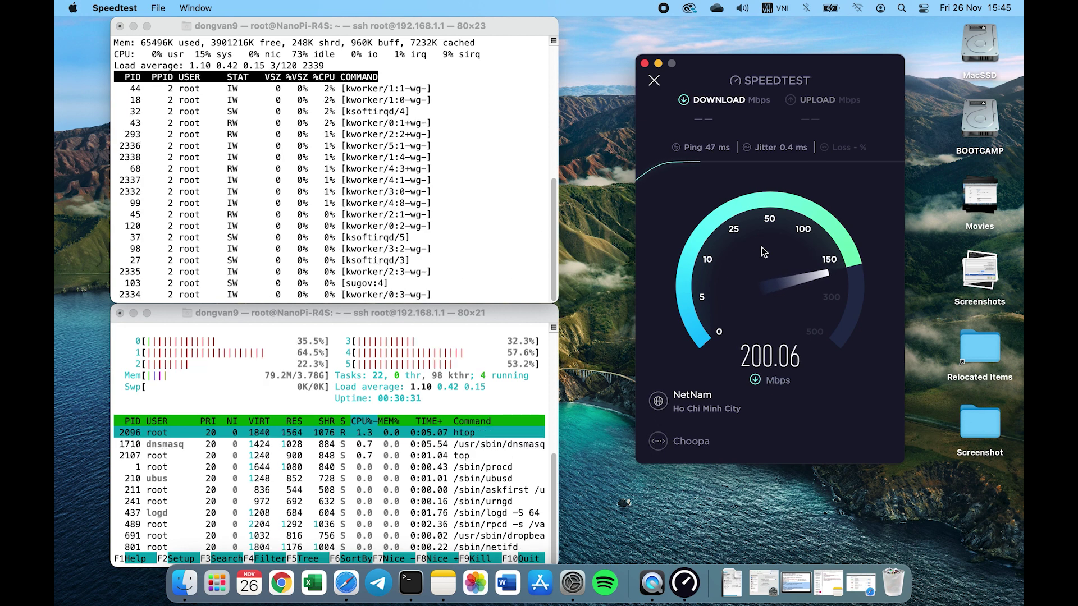
pyautogui.click(311, 36)
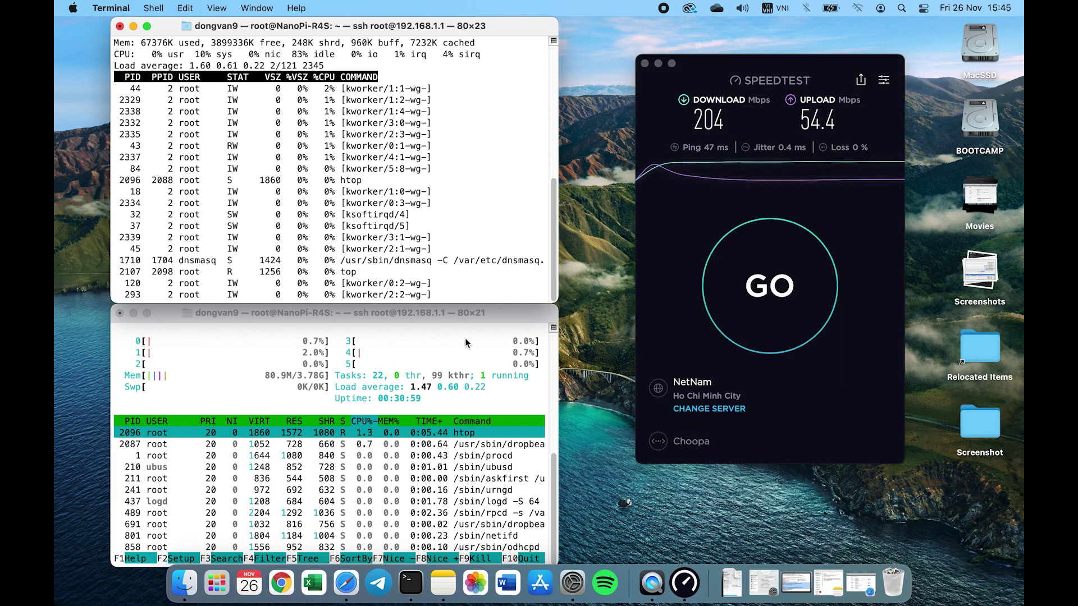
# Pick the SCM Technologies (Bangkok) server and retest, getting 209 Mbps down, 98.2 Mbps up
pyautogui.click(709, 409)
pyautogui.scroll(-15, 736, 359)
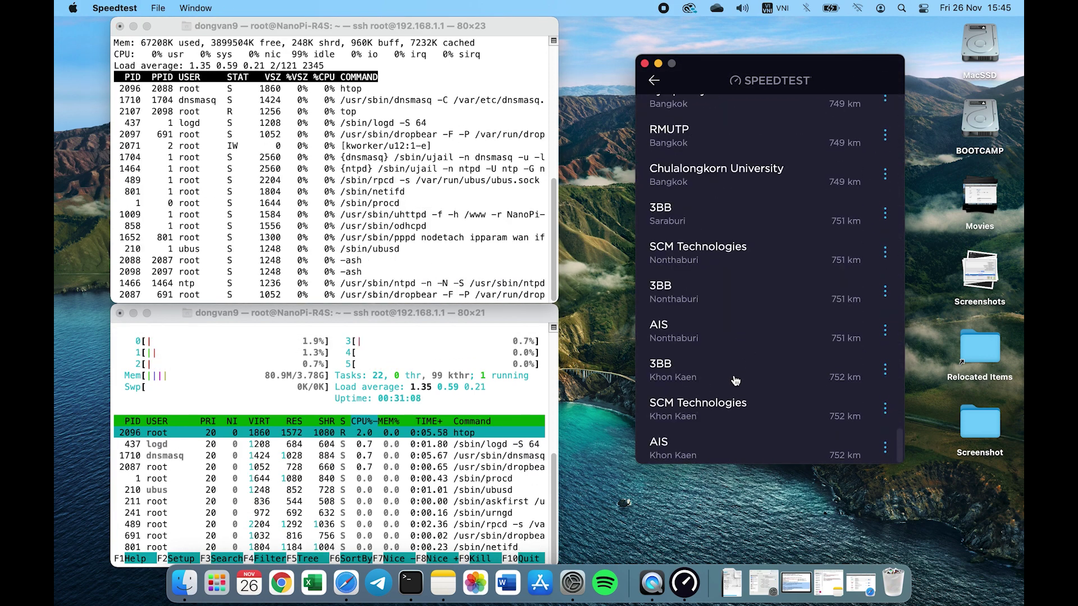
pyautogui.scroll(-10, 738, 370)
pyautogui.scroll(15, 739, 370)
pyautogui.click(726, 322)
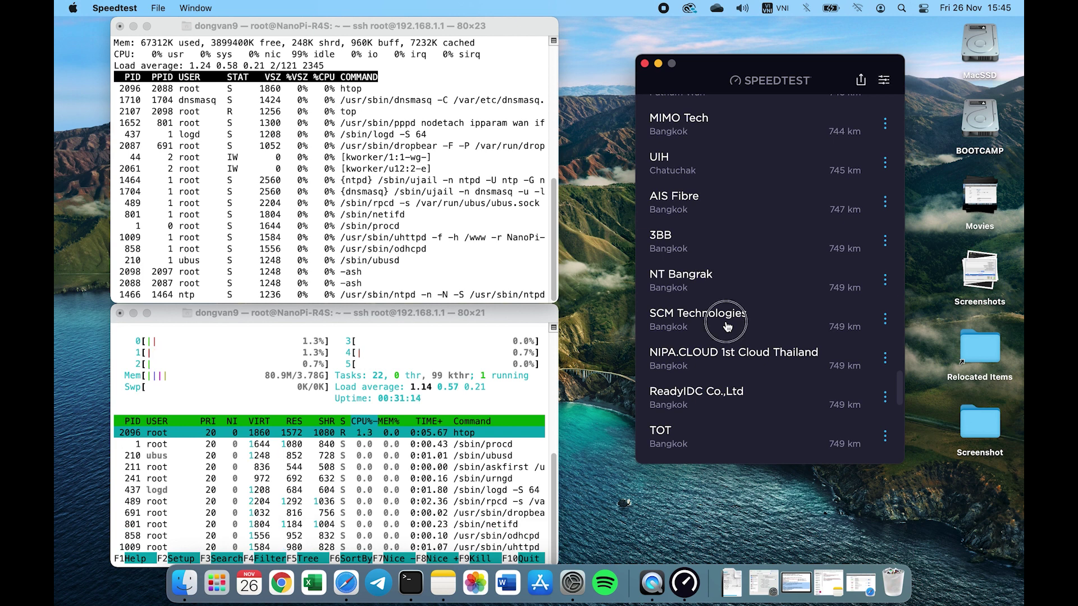
pyautogui.click(793, 263)
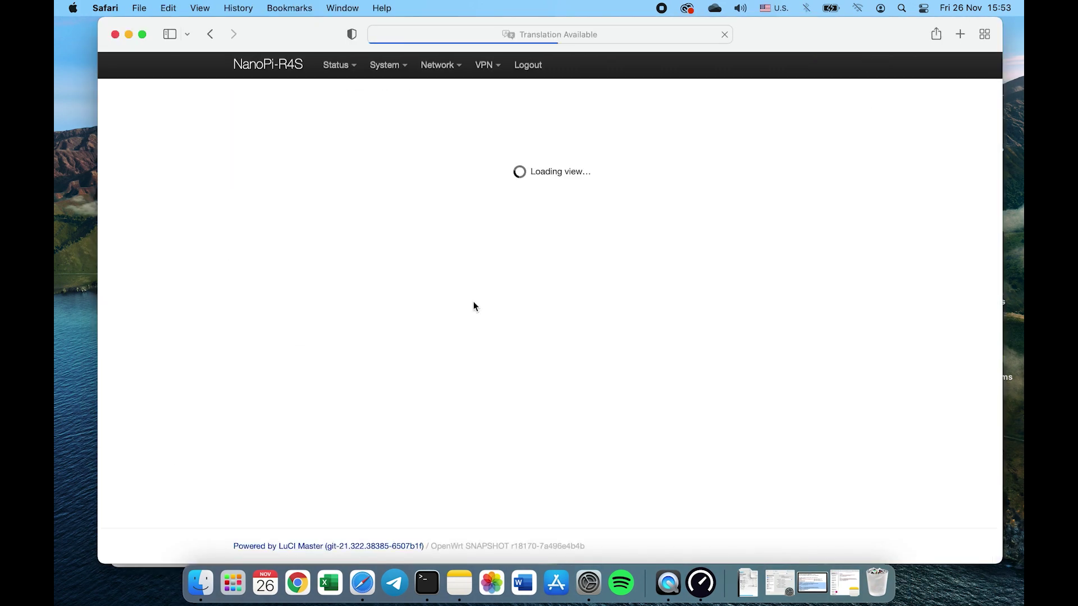
# Run Speedtest over OpenVPN against PT. Medialink Global Mandiri Singapore, watching CPU load in top/htop
pyautogui.moveTo(472, 332); pyautogui.dragTo(373, 296)
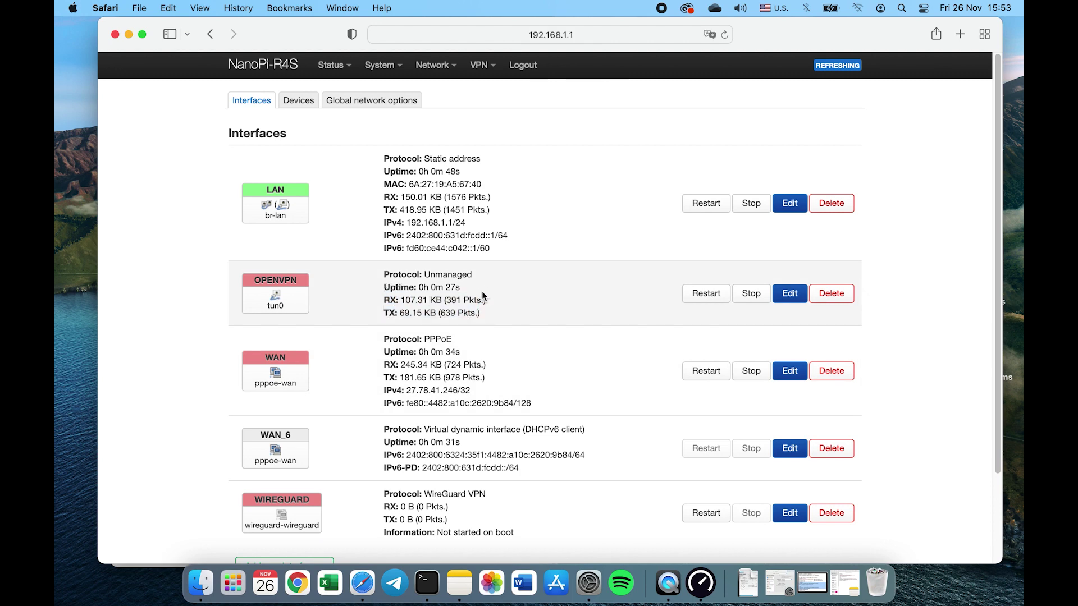
pyautogui.click(130, 36)
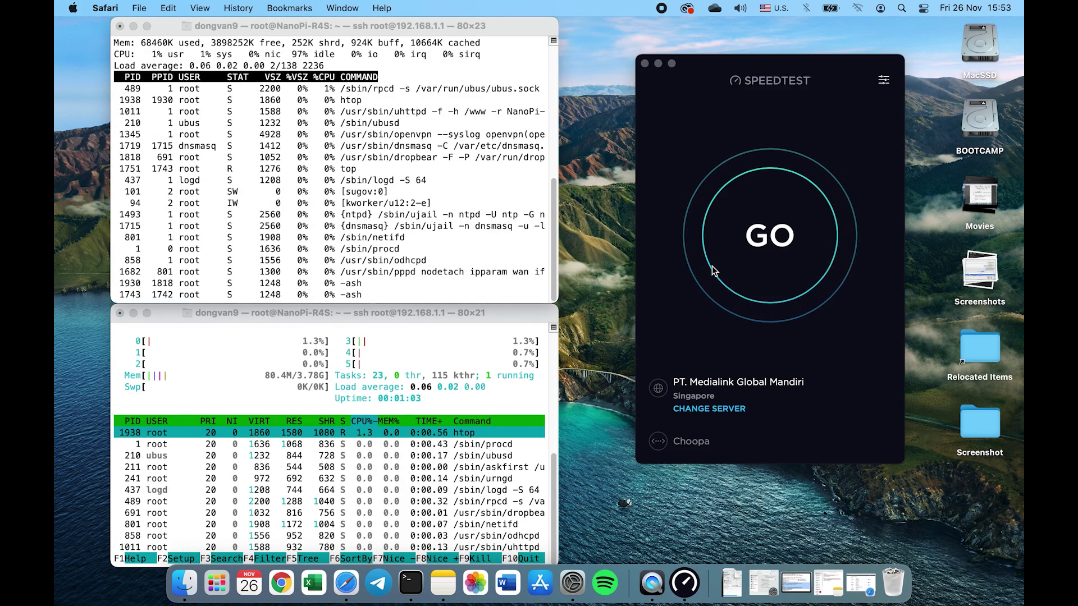
pyautogui.click(754, 281)
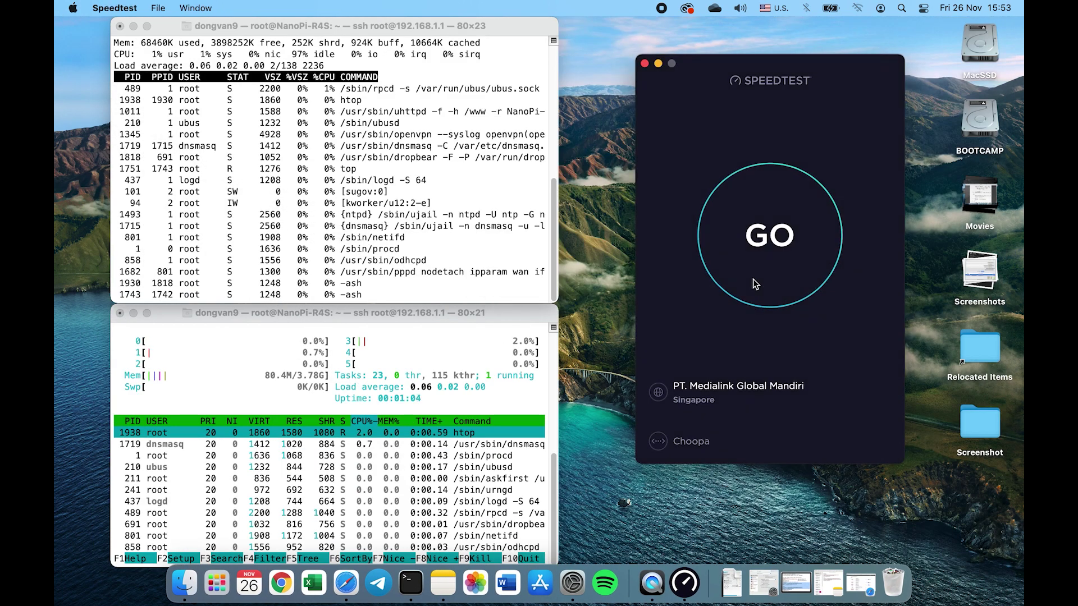
pyautogui.click(458, 313)
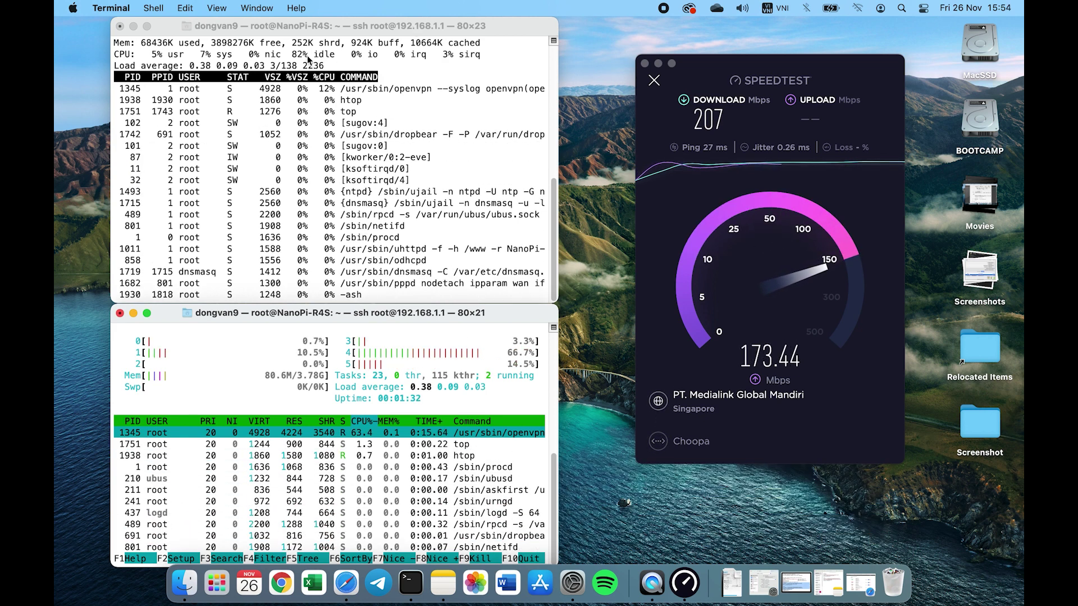
pyautogui.moveTo(291, 54); pyautogui.dragTo(323, 54)
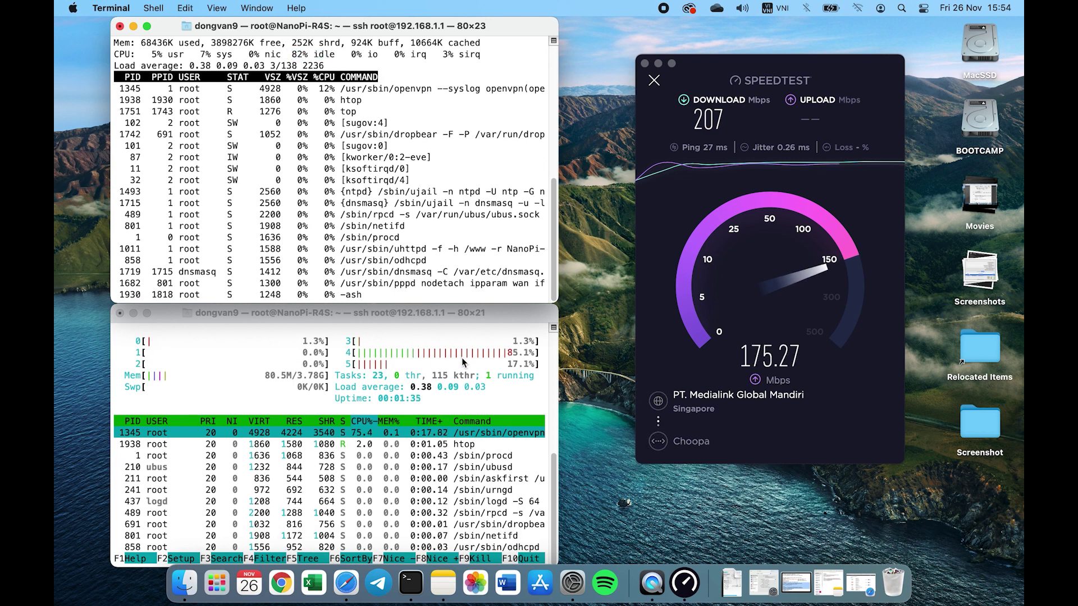
pyautogui.click(398, 354)
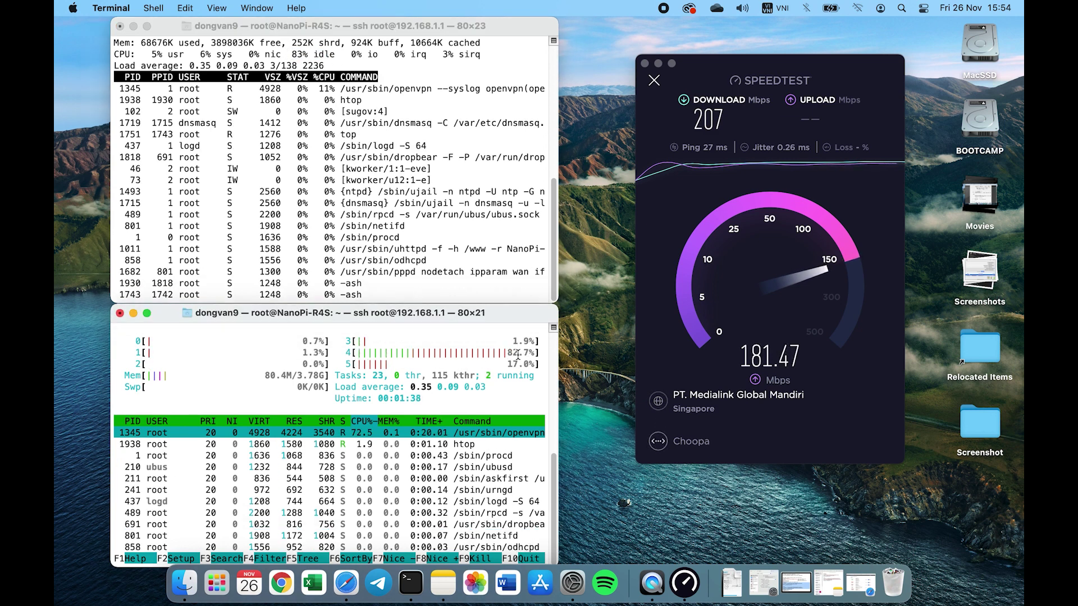
# Retest against M1 Limited (Singapore): 30.8 Mbps down, 200 Mbps up, 27 ms ping
pyautogui.click(709, 408)
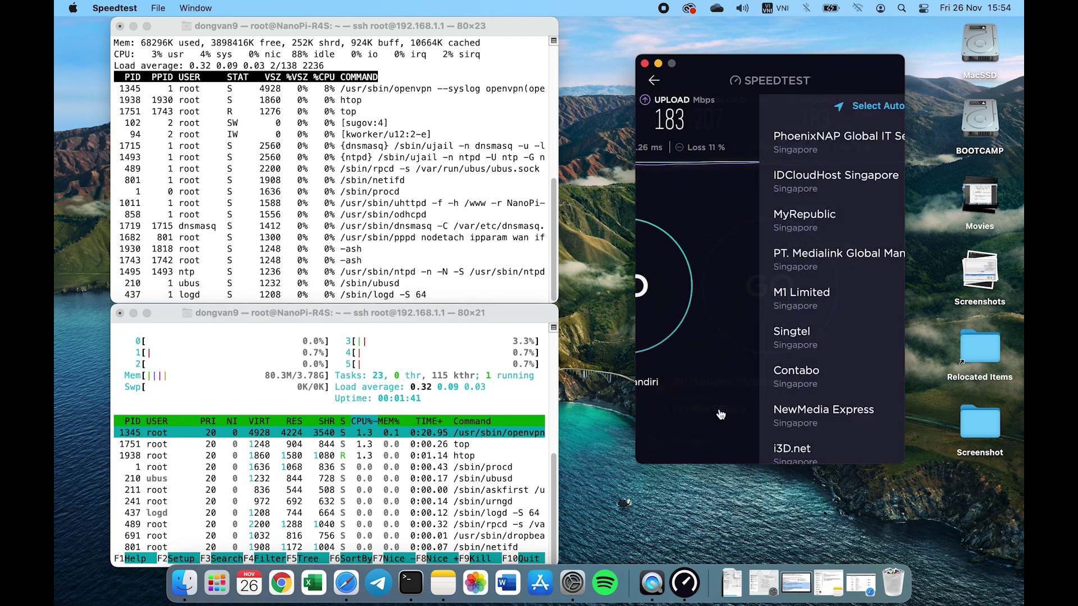
pyautogui.click(696, 323)
pyautogui.click(759, 218)
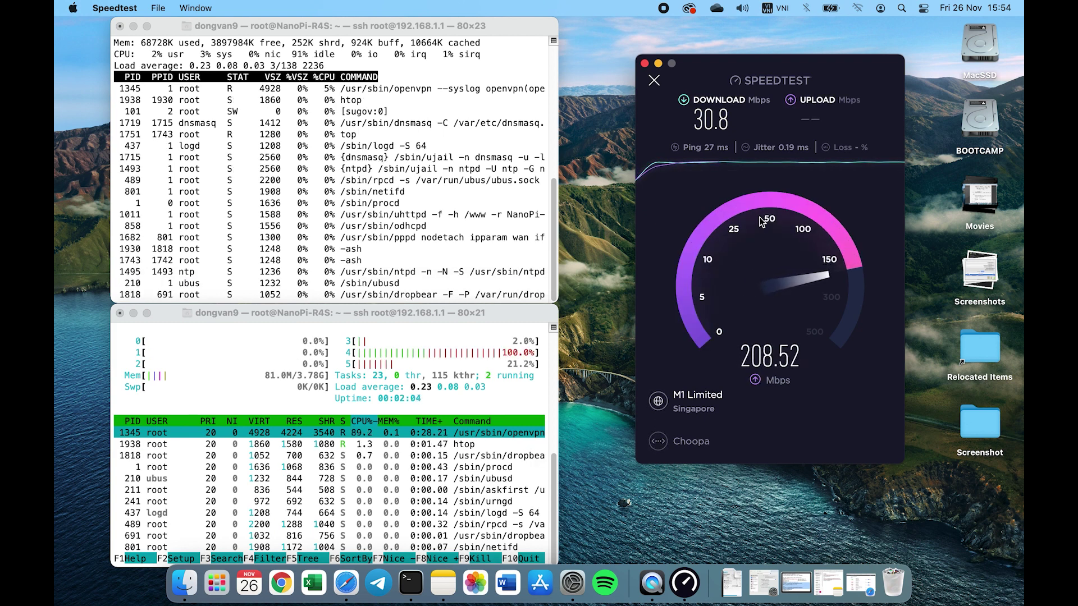
pyautogui.click(308, 57)
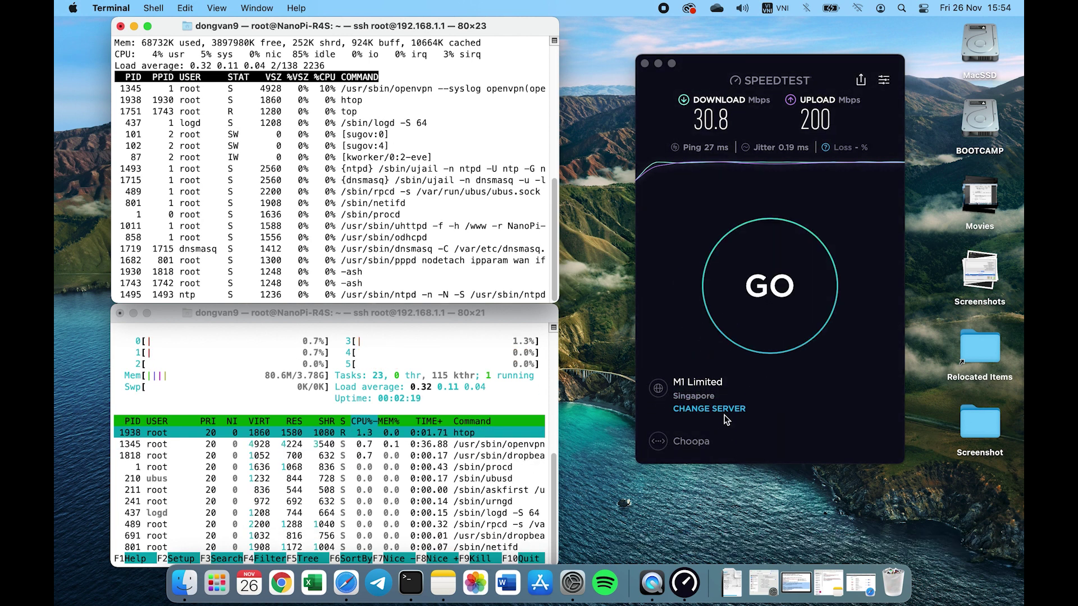
# Switch the Speedtest server to Singtel (Singapore) and start a new test run
pyautogui.click(723, 410)
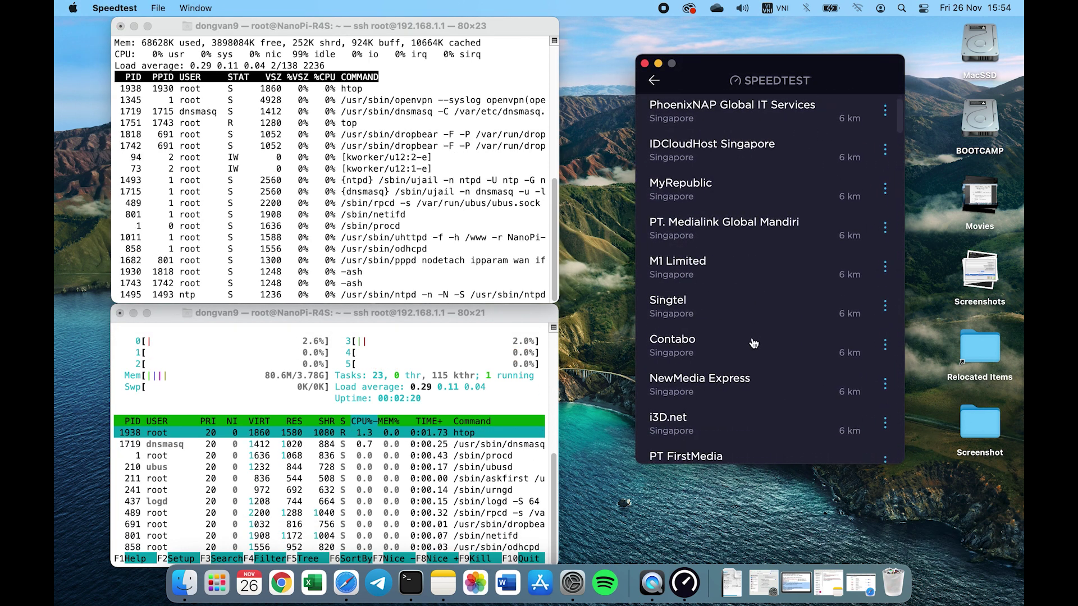
pyautogui.click(755, 343)
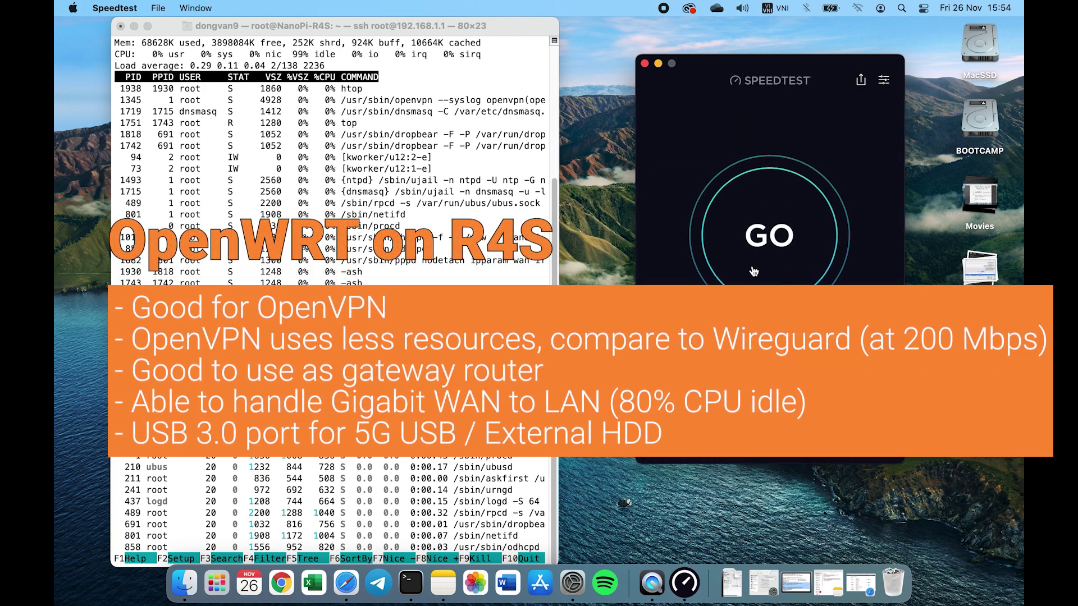
pyautogui.click(772, 241)
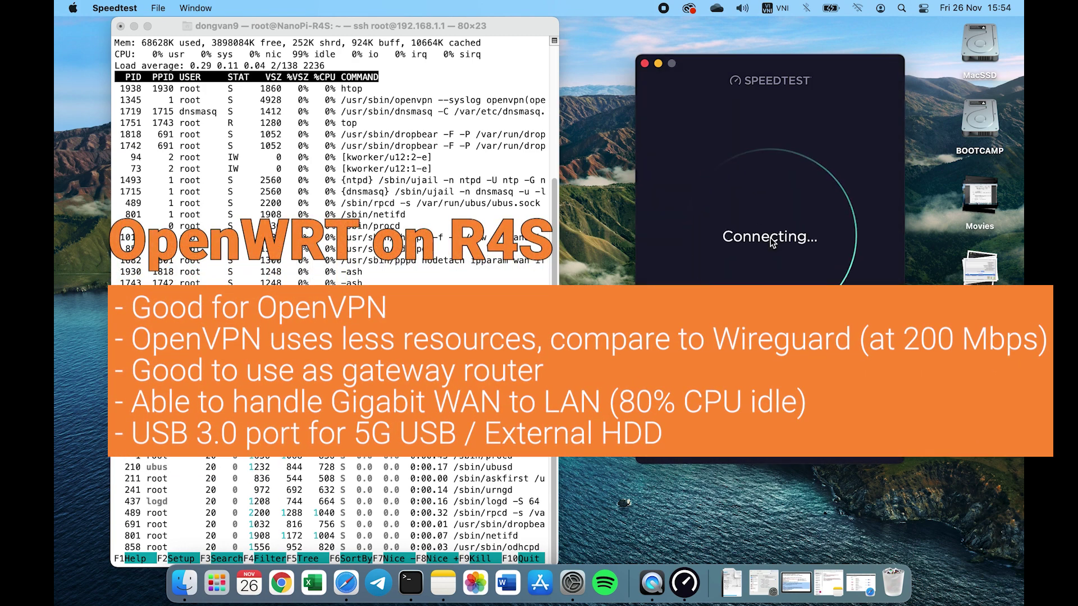